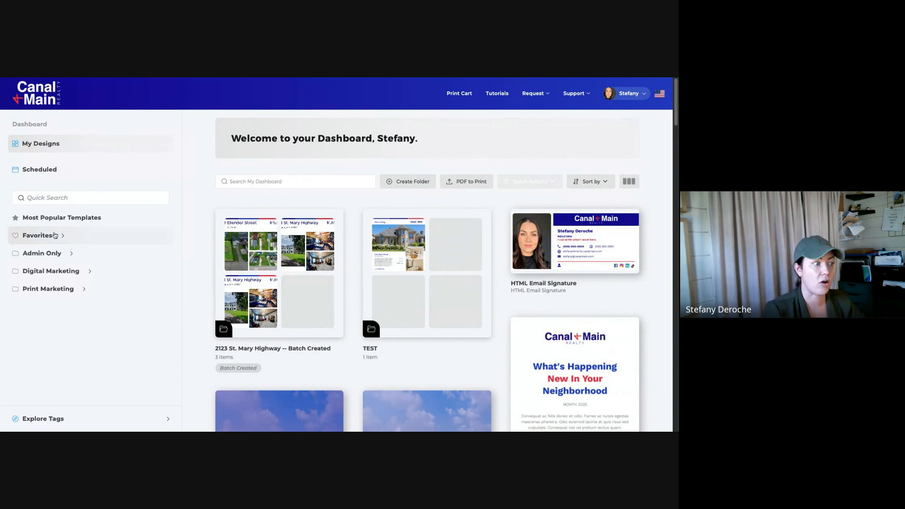
Step: Search the templates for "html" and open the HTML Email Signature design with the large headshot and blue logo banner
{"action": "left_click", "coordinate": [76, 273]}
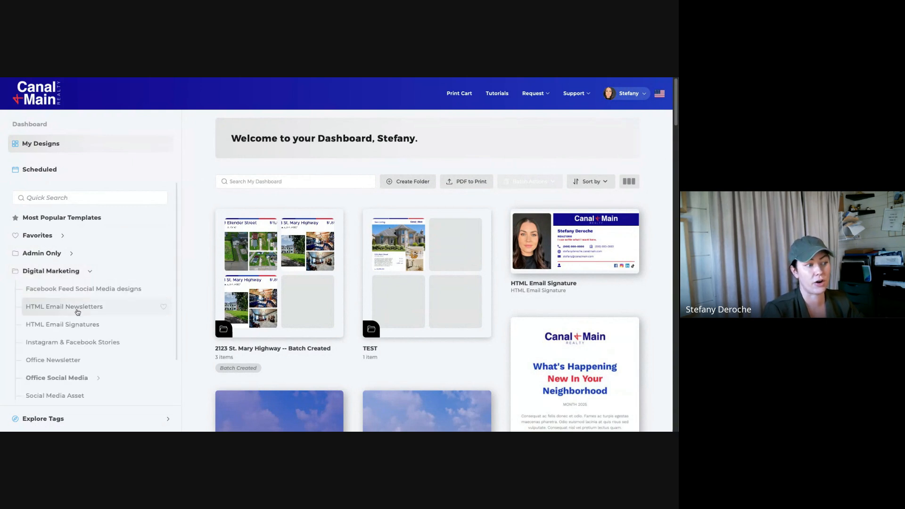
{"action": "left_click", "coordinate": [65, 203]}
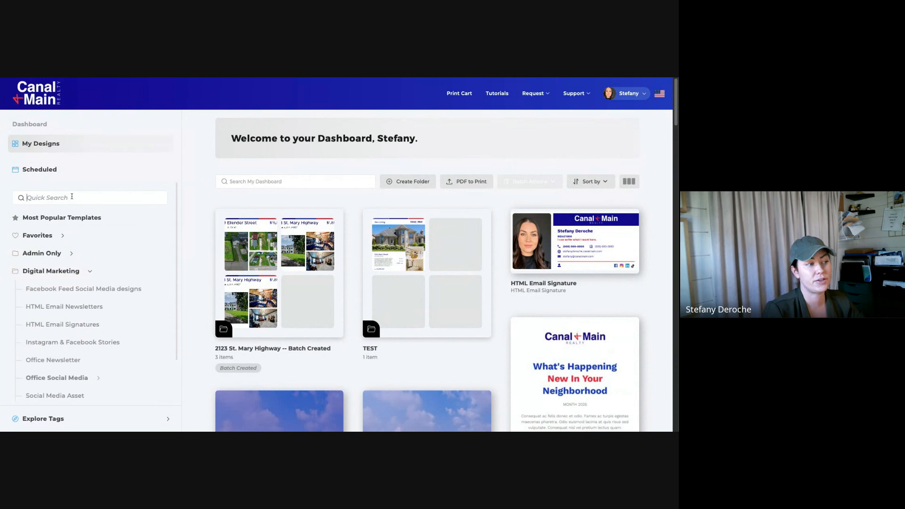
{"action": "type", "text": "html"}
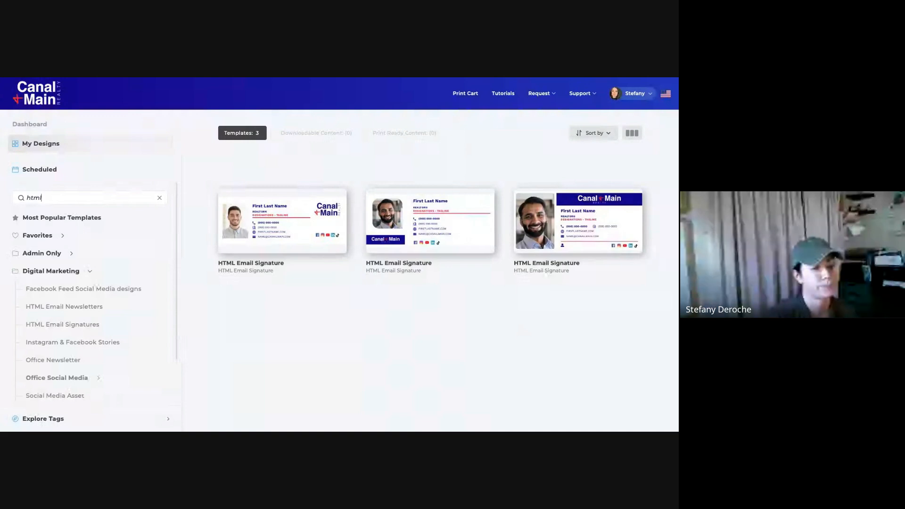
{"action": "left_click", "coordinate": [301, 266]}
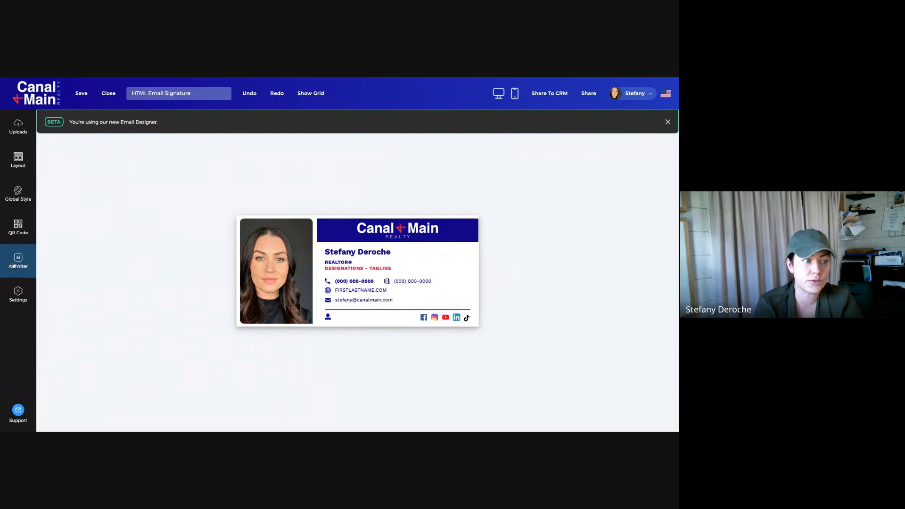
Step: Replace the signature's headshot with the uploaded photo of the smiling woman in a dark blazer
{"action": "left_click", "coordinate": [266, 257]}
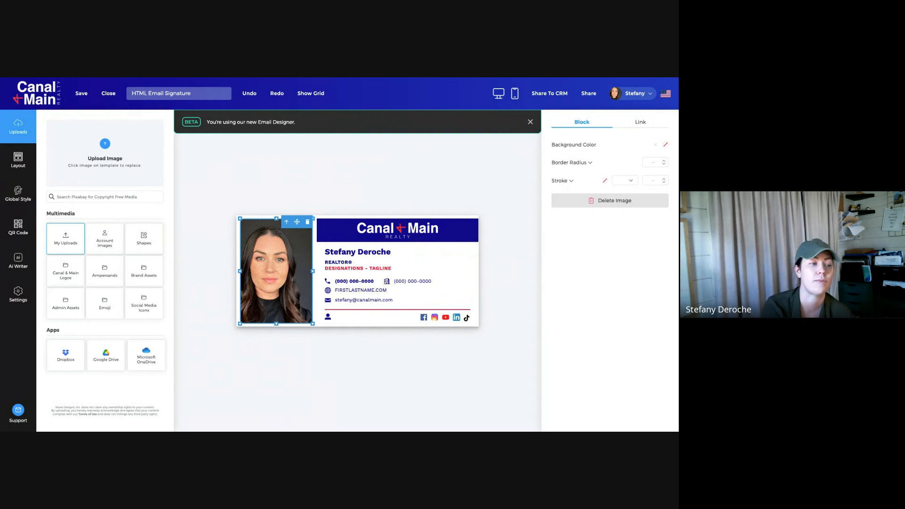
{"action": "left_click", "coordinate": [68, 243]}
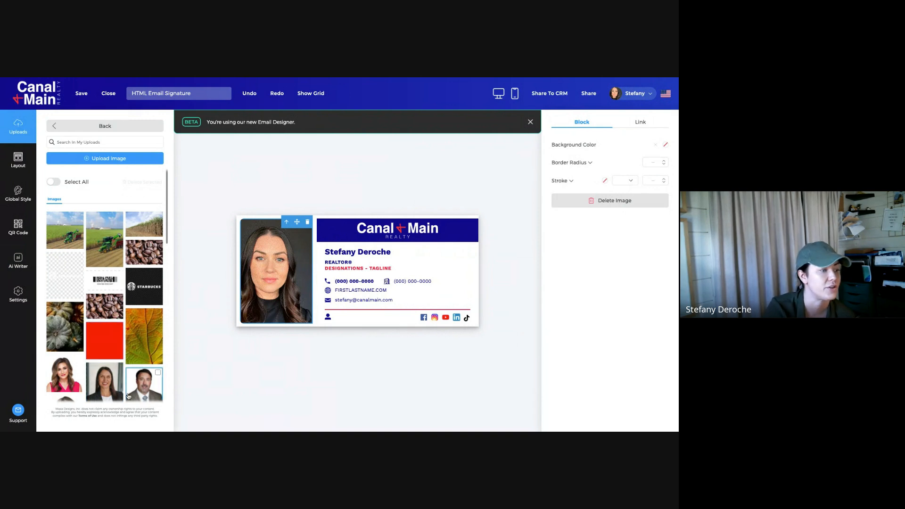
{"action": "left_click", "coordinate": [116, 383]}
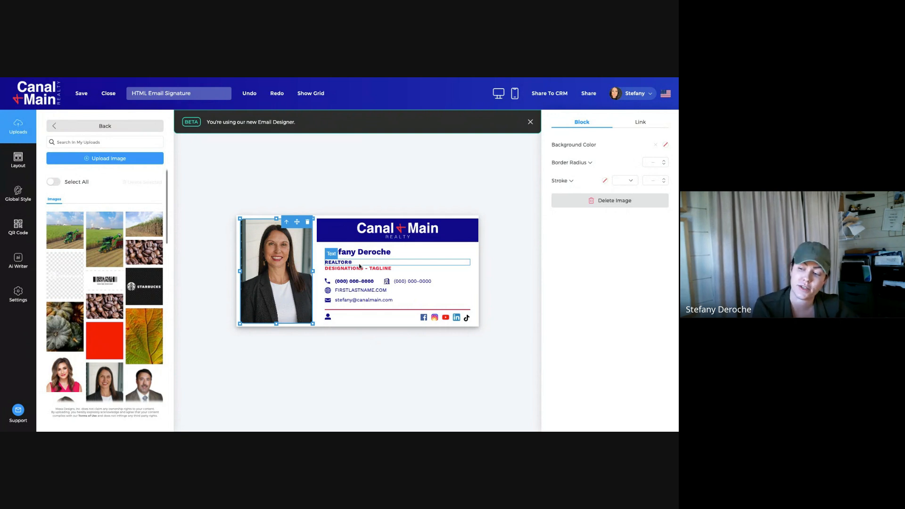
Step: Replace the red designations and tagline text under the title with "ABR, SRS, Miltiary Certified"
{"action": "left_click", "coordinate": [344, 263]}
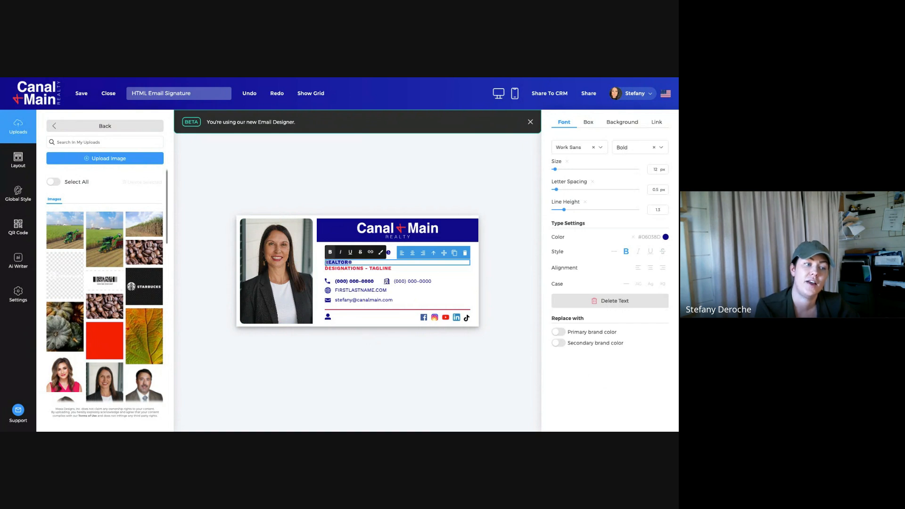
{"action": "double_click", "coordinate": [326, 262]}
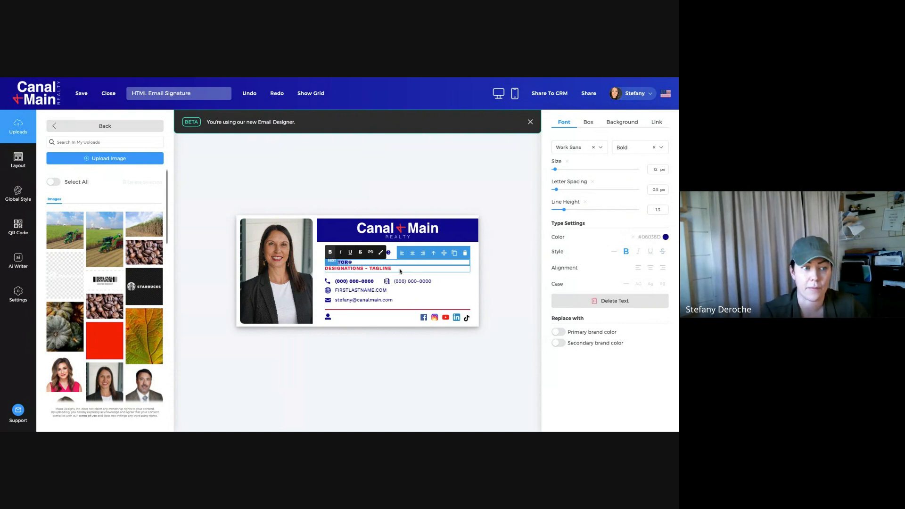
{"action": "left_click", "coordinate": [398, 269]}
{"action": "left_click_drag", "start_coordinate": [398, 270], "coordinate": [325, 268]}
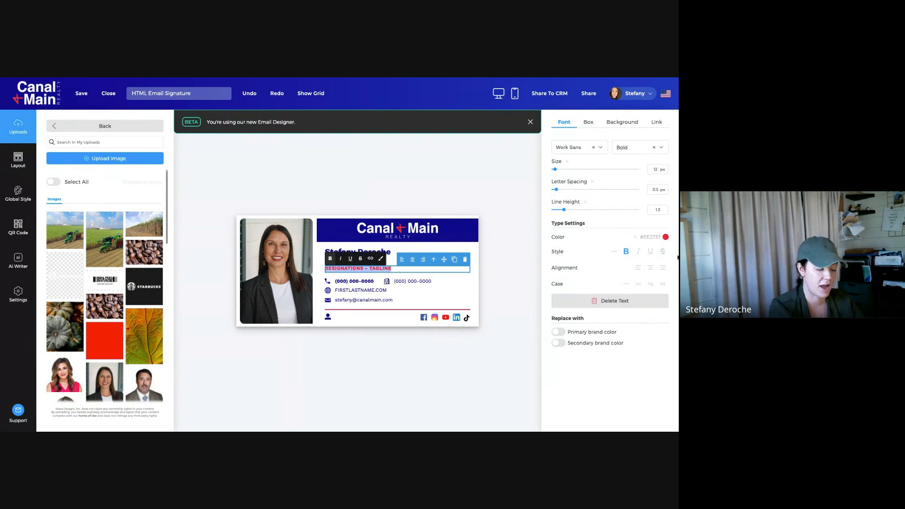
{"action": "type", "text": "ABR,"}
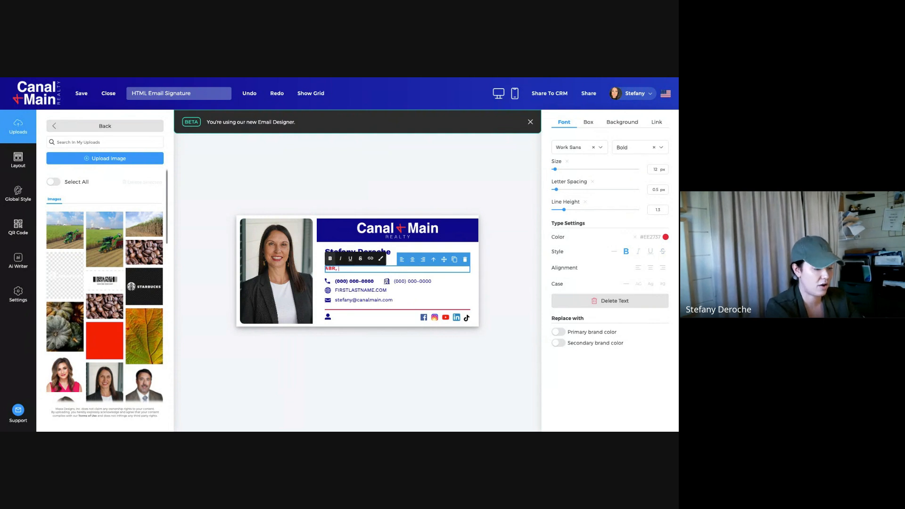
{"action": "type", "text": " SRS"}
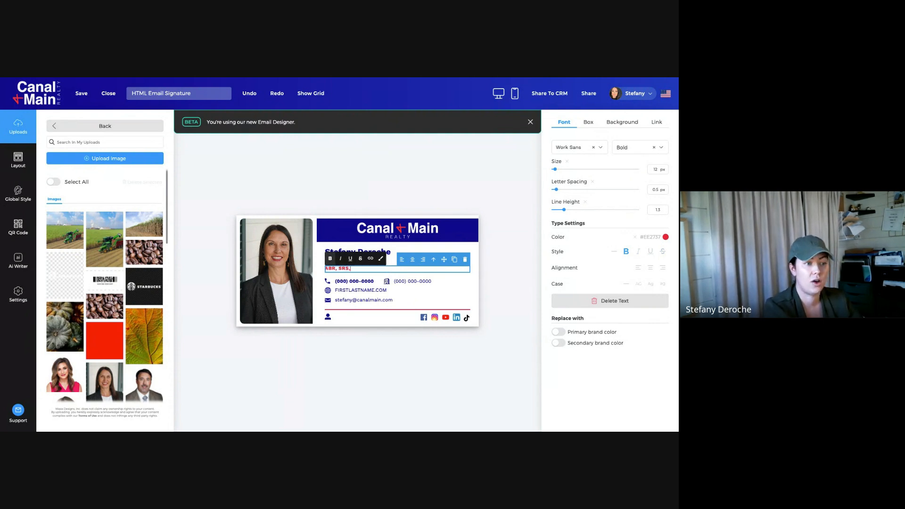
{"action": "type", "text": ", Milti"}
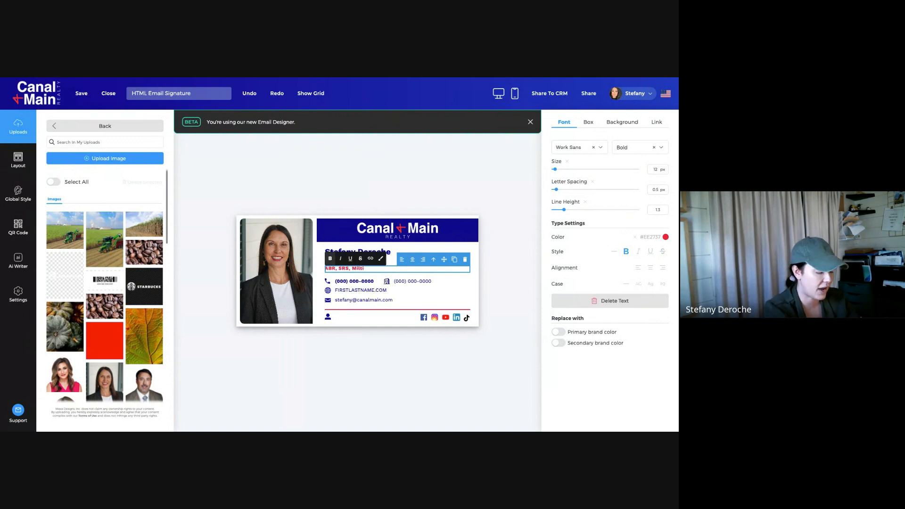
{"action": "type", "text": "ary"}
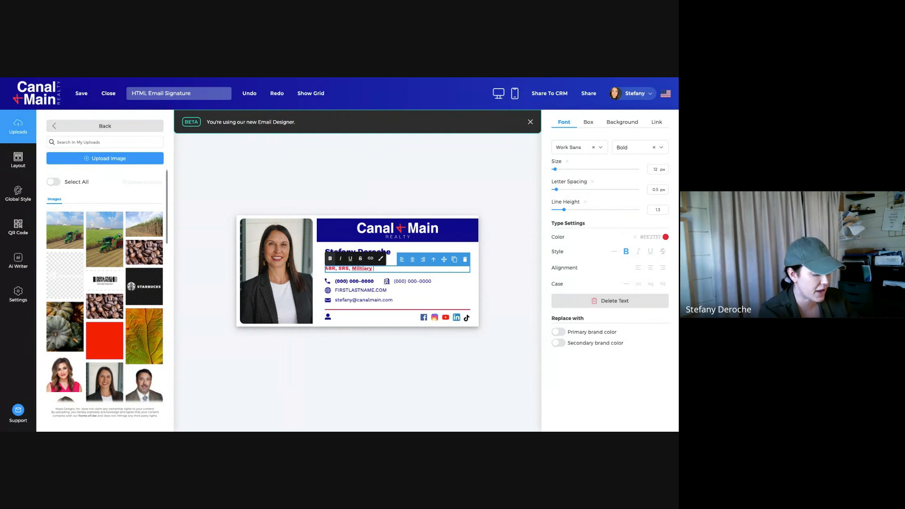
{"action": "type", "text": " Certified"}
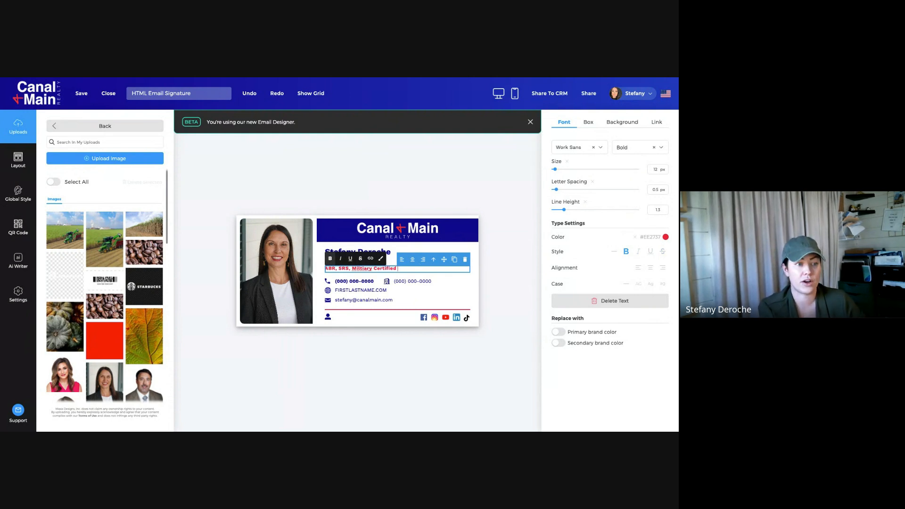
Step: Replace the red designations text with the quoted tagline "Keeping it Real Estate"
{"action": "key", "text": "shift+Left"}
{"action": "key", "text": "shift+Left"}
{"action": "key", "text": "shift+Left"}
{"action": "key", "text": "shift+Left"}
{"action": "key", "text": "shift+Left"}
{"action": "key", "text": "shift+Left"}
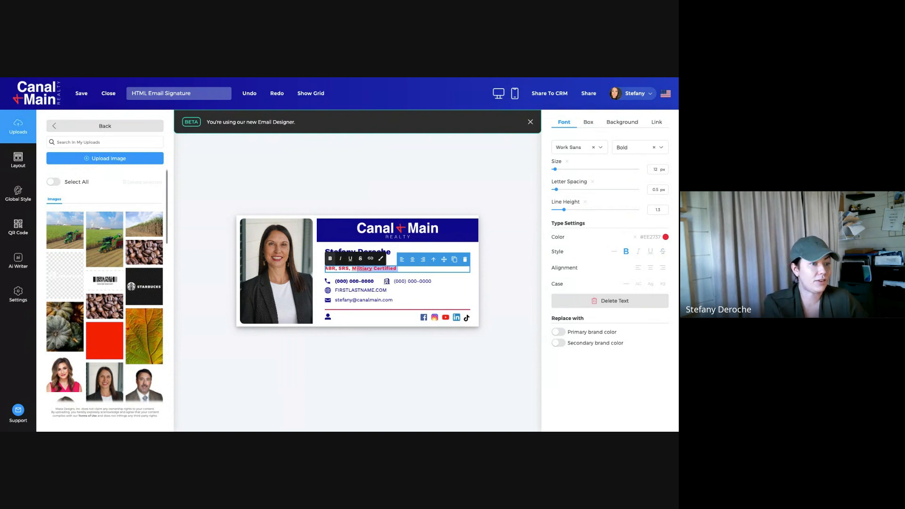
{"action": "key", "text": "shift+Left"}
{"action": "key", "text": "shift+Left"}
{"action": "key", "text": "shift+Left"}
{"action": "key", "text": "shift+Left"}
{"action": "key", "text": "shift+Left"}
{"action": "key", "text": "shift+Left"}
{"action": "key", "text": "shift+Left"}
{"action": "key", "text": "shift+Left"}
{"action": "key", "text": "shift+Left"}
{"action": "key", "text": "shift+Left"}
{"action": "key", "text": "shift+Left"}
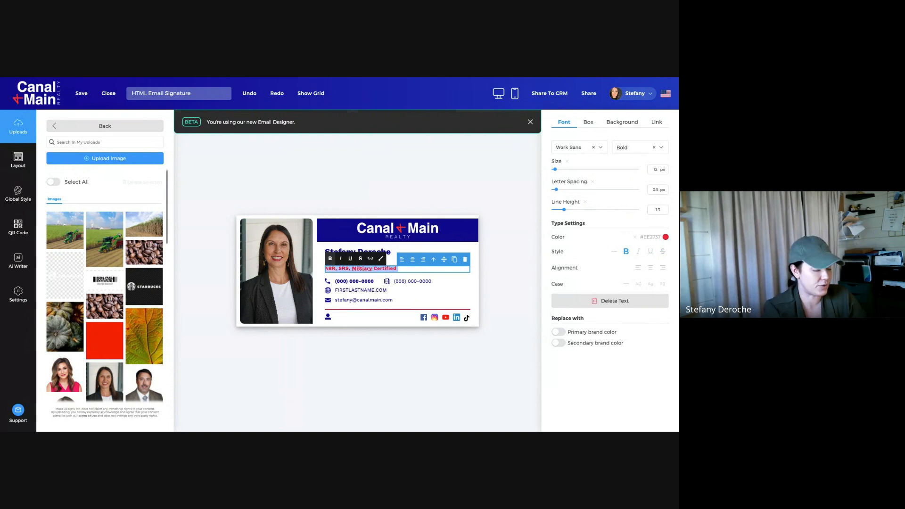
{"action": "type", "text": "Keepin"}
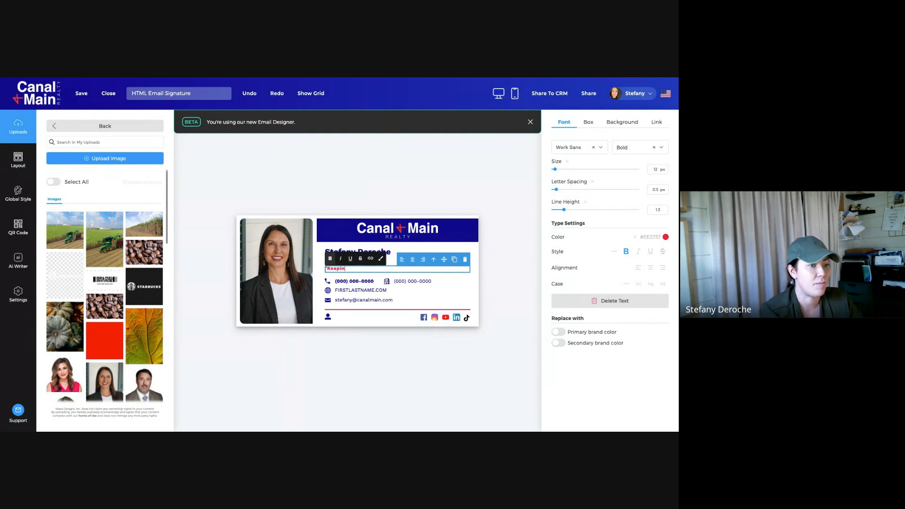
{"action": "type", "text": "g it Real E"}
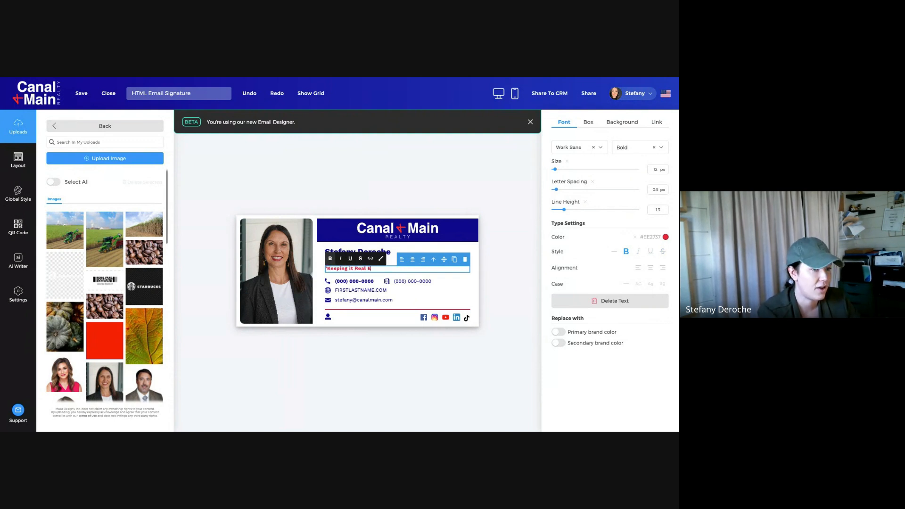
{"action": "type", "text": "state\""}
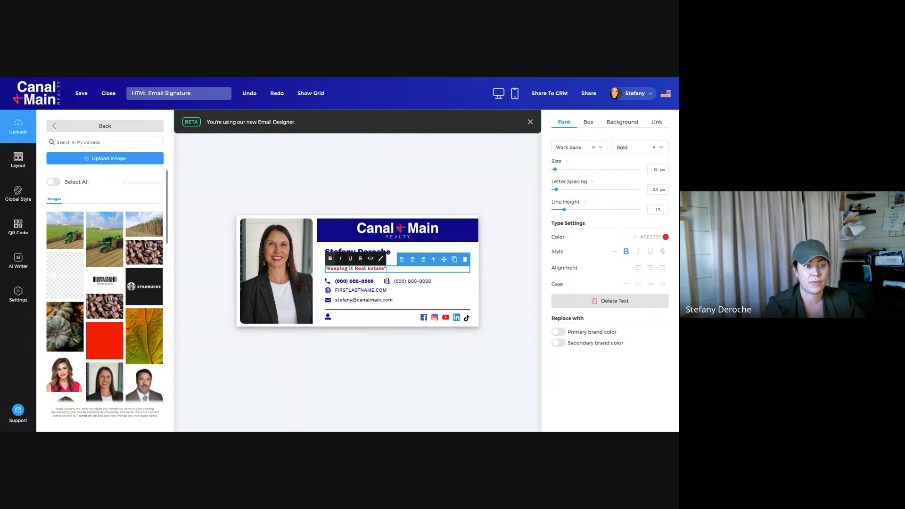
Step: Replace the website placeholder with the agent's personal canalmain.com subdomain and open the link settings for that text
{"action": "left_click", "coordinate": [354, 282]}
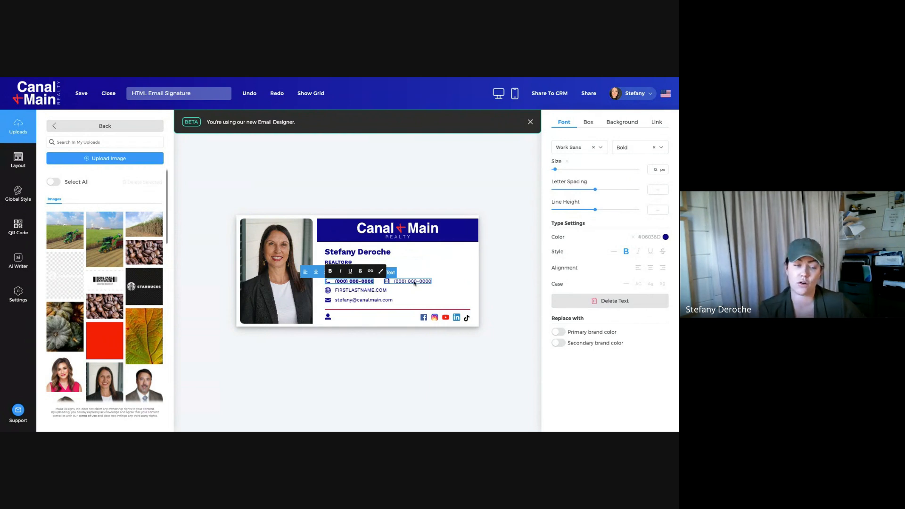
{"action": "left_click", "coordinate": [351, 292]}
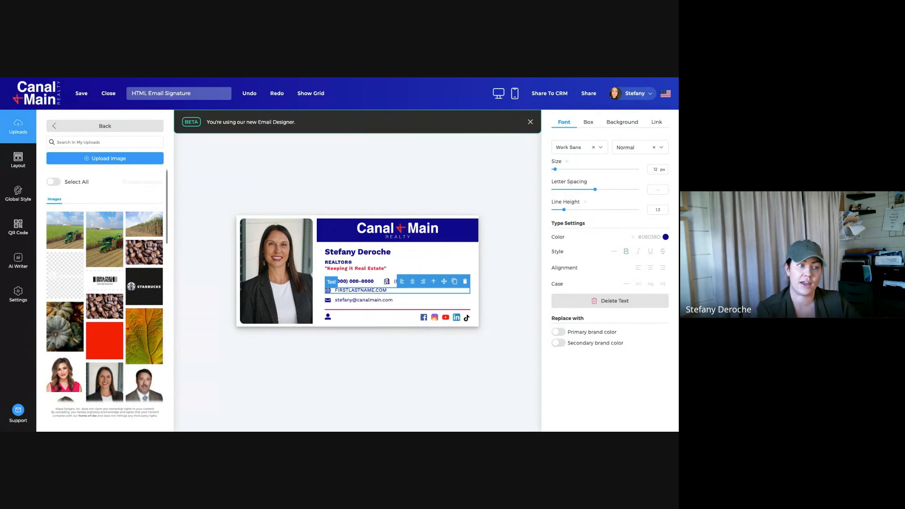
{"action": "double_click", "coordinate": [376, 291]}
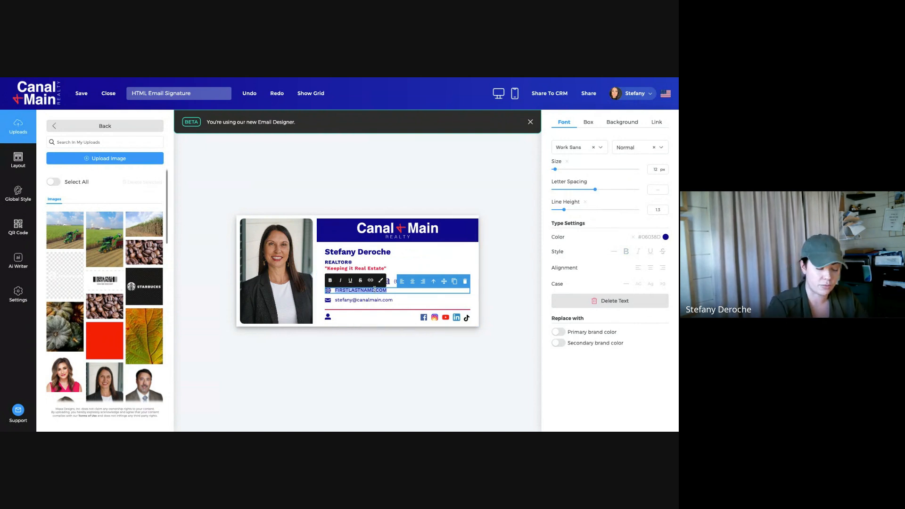
{"action": "type", "text": "s"}
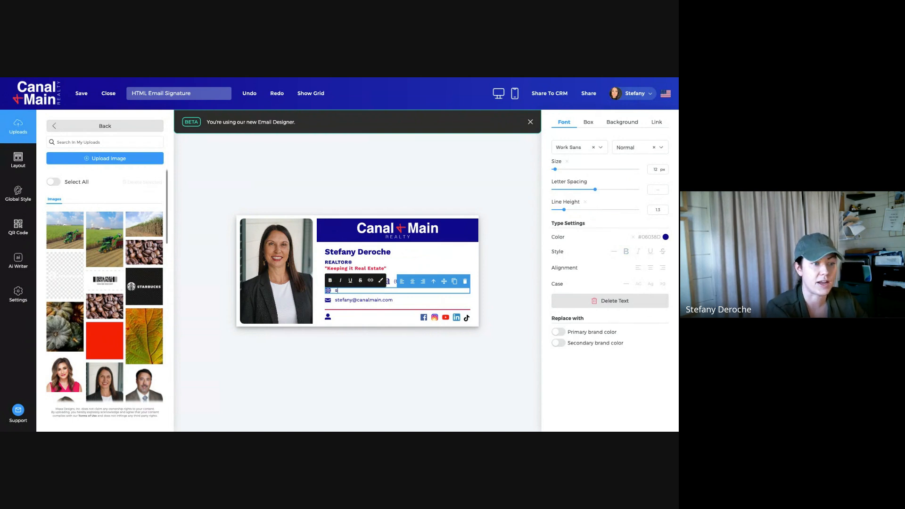
{"action": "type", "text": "tefanyderoche"}
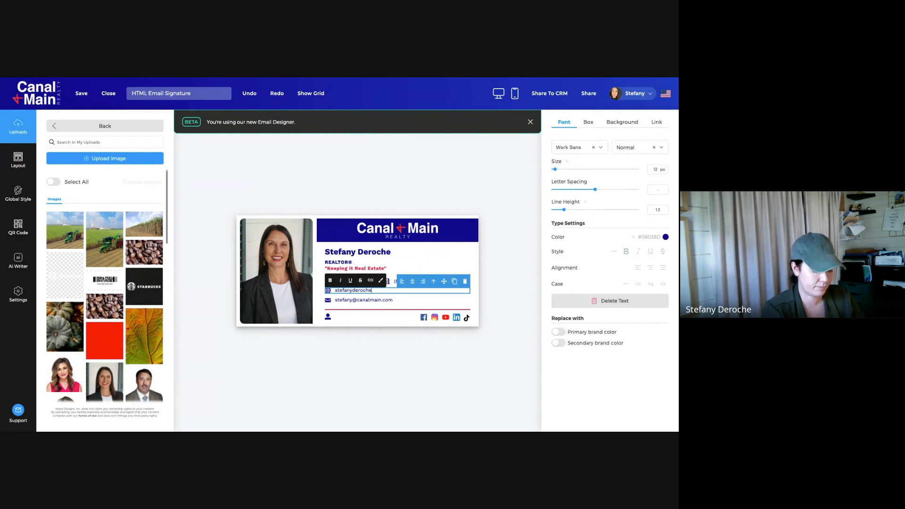
{"action": "type", "text": ".canal"}
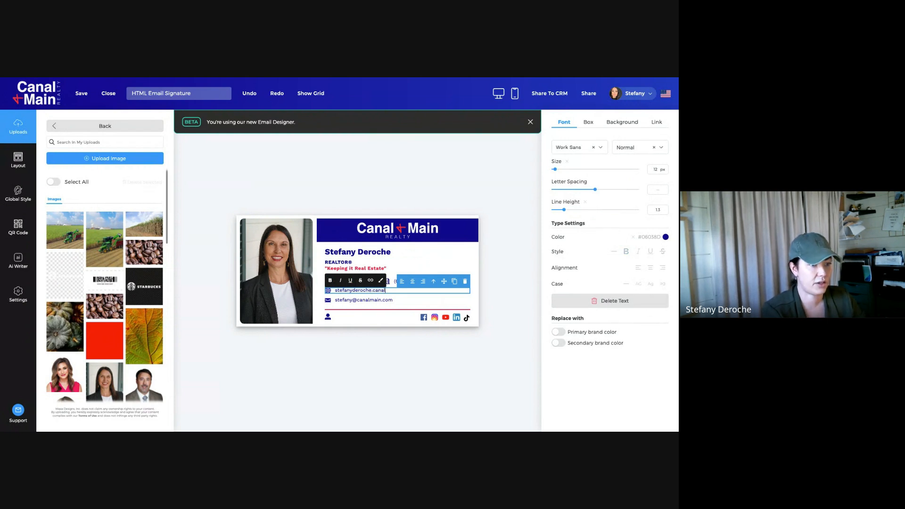
{"action": "type", "text": "main.com"}
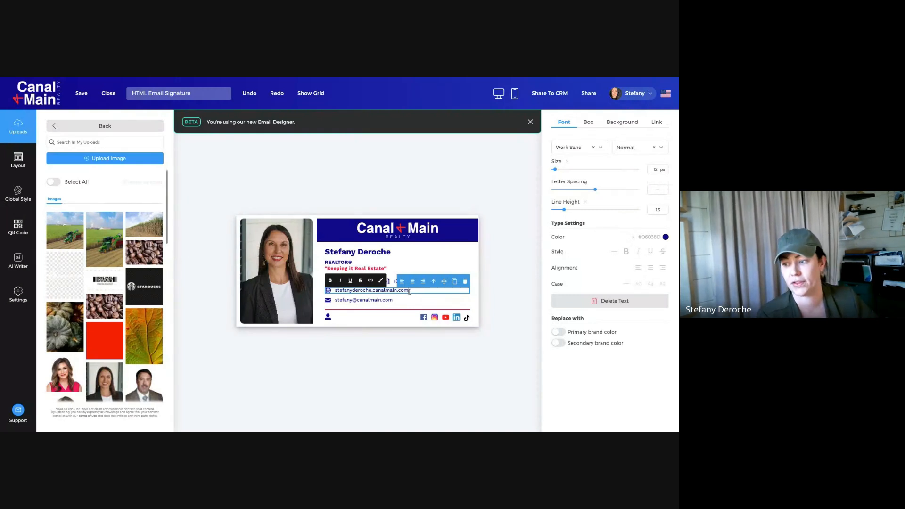
{"action": "left_click_drag", "start_coordinate": [409, 291], "coordinate": [337, 288]}
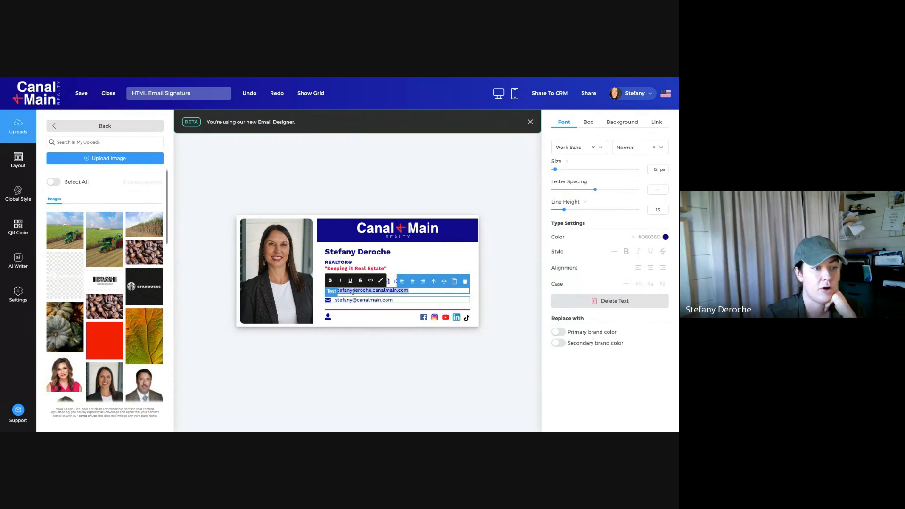
{"action": "left_click", "coordinate": [370, 281]}
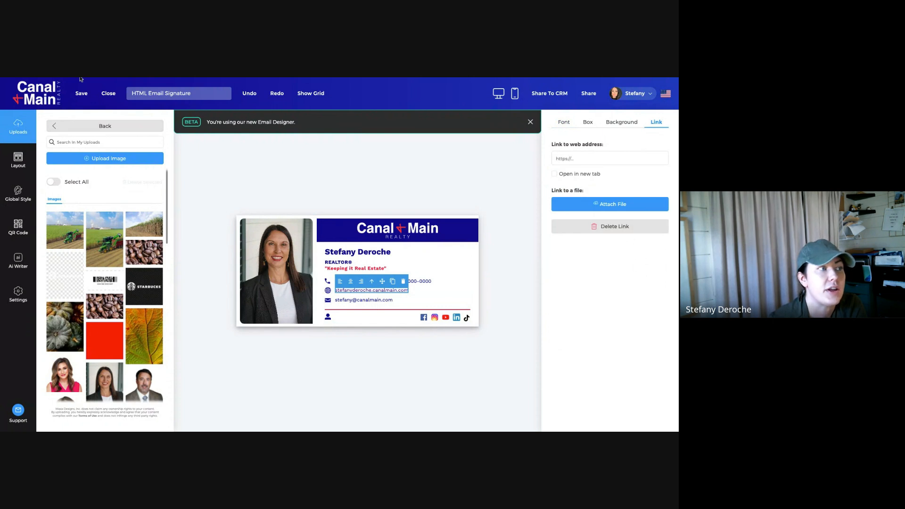
Step: Switch to BoldTrail and open MainDesign from the Company Cloud links
{"action": "key", "text": "ctrl+Tab"}
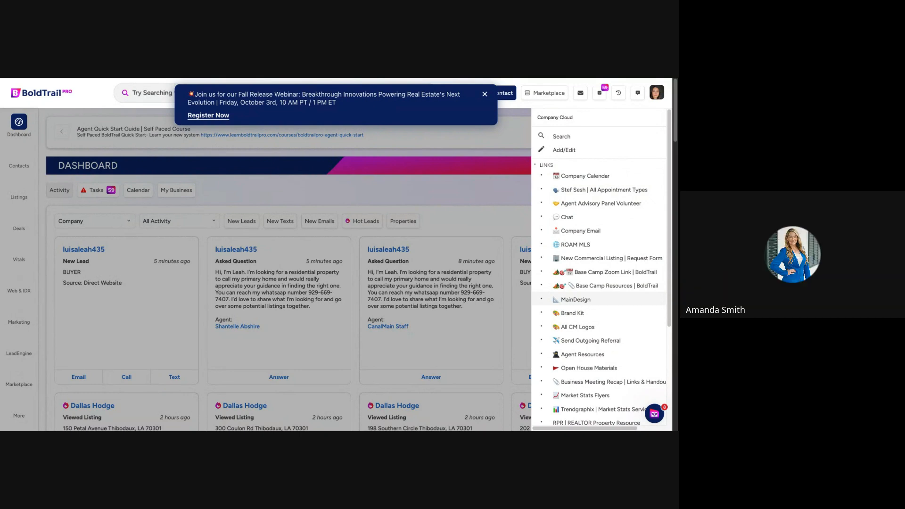
{"action": "left_click", "coordinate": [575, 299]}
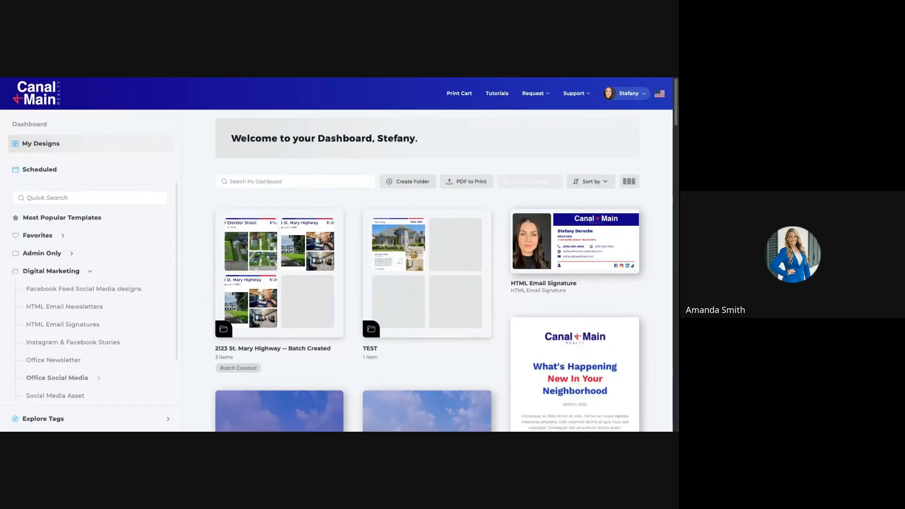
Step: Return to BoldTrail, dismiss the webinar announcement and search the Company Cloud links for "main"
{"action": "key", "text": "ctrl+shift+Tab"}
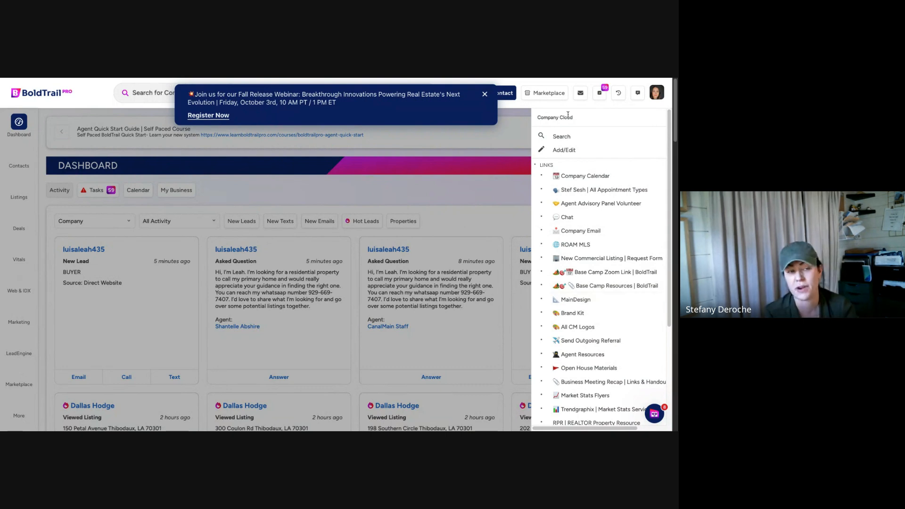
{"action": "left_click", "coordinate": [485, 93]}
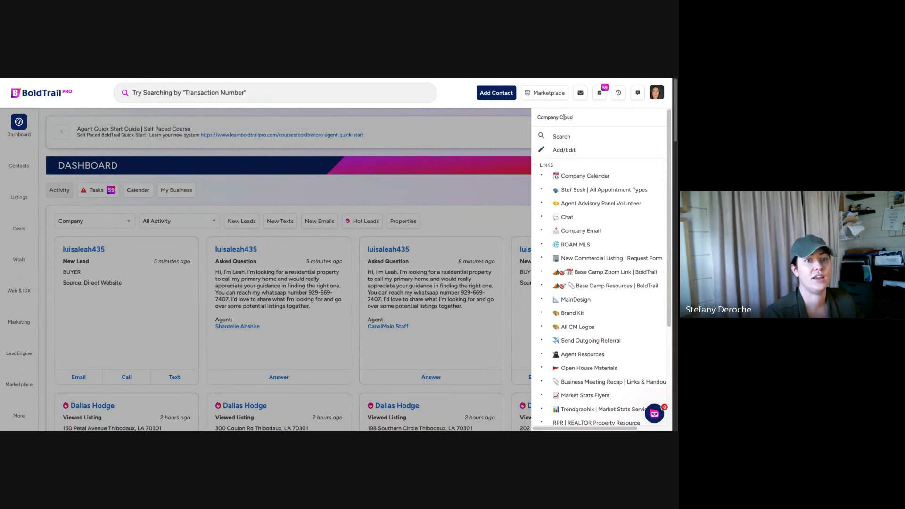
{"action": "left_click", "coordinate": [589, 137]}
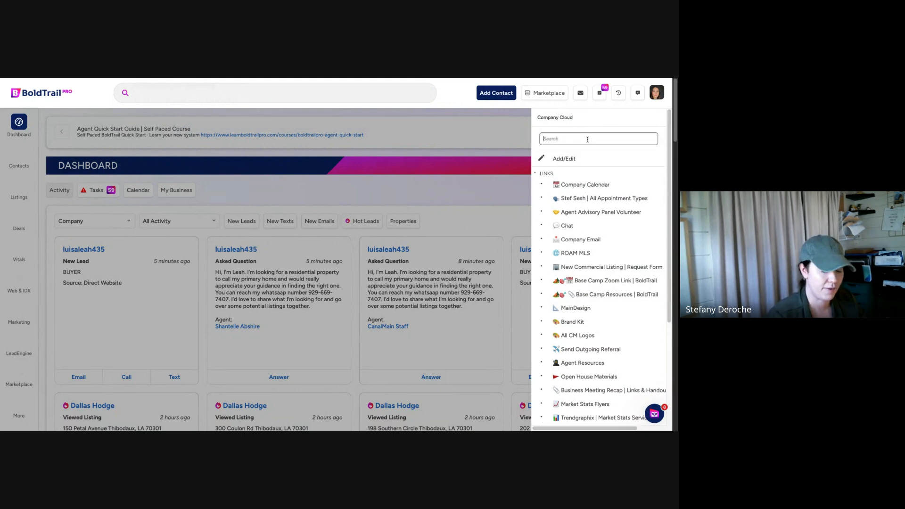
{"action": "type", "text": "main"}
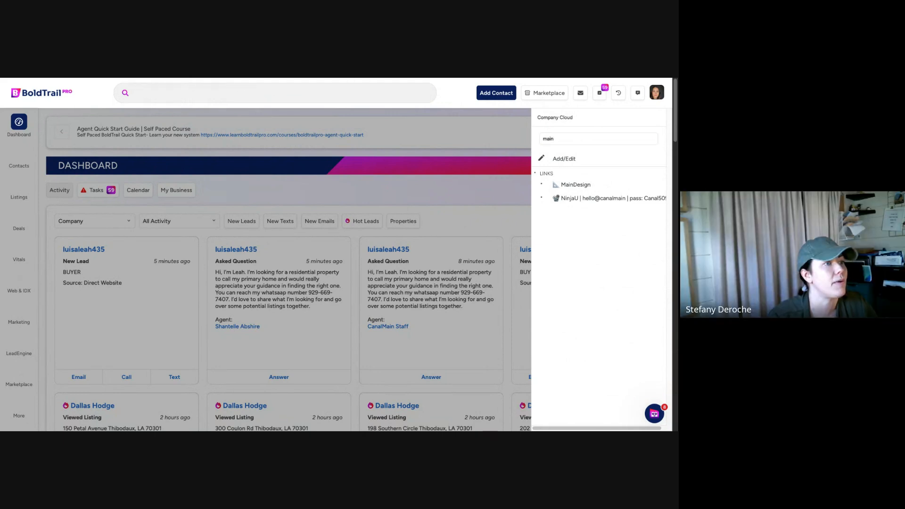
Step: Return to MainDesign and replace the signature's Facebook icon with the black circular Facebook icon from Social Media Icons
{"action": "key", "text": "ctrl+Tab"}
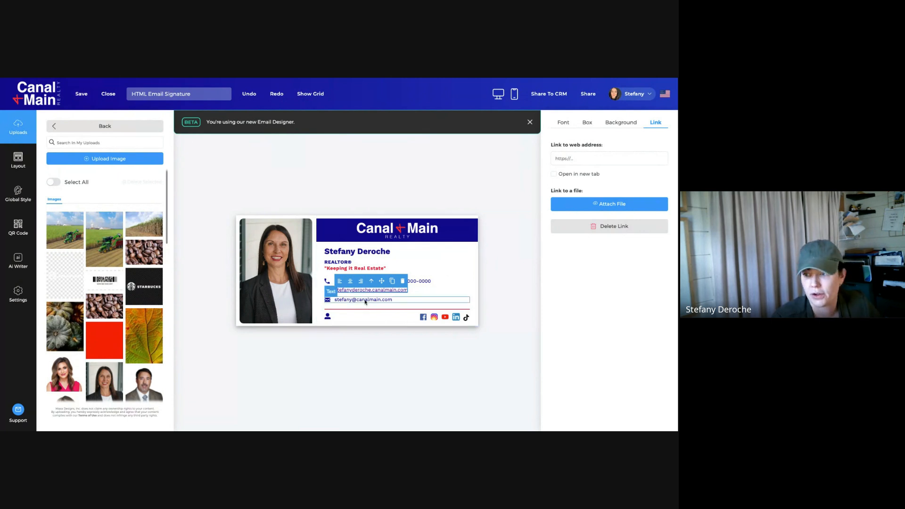
{"action": "left_click", "coordinate": [423, 318]}
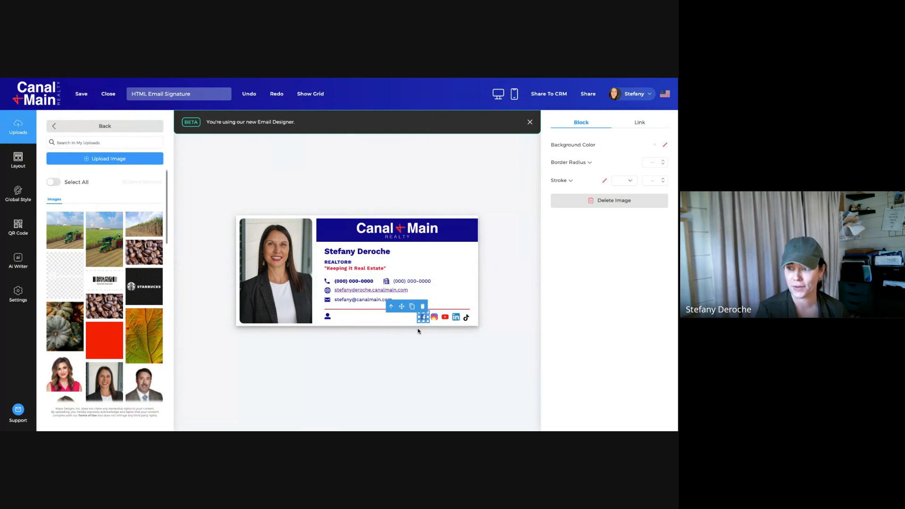
{"action": "left_click", "coordinate": [56, 127]}
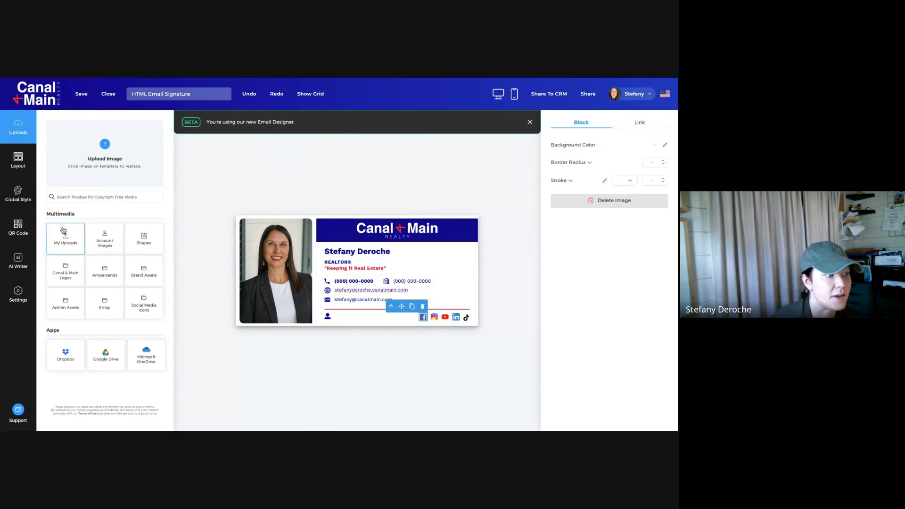
{"action": "left_click", "coordinate": [152, 307]}
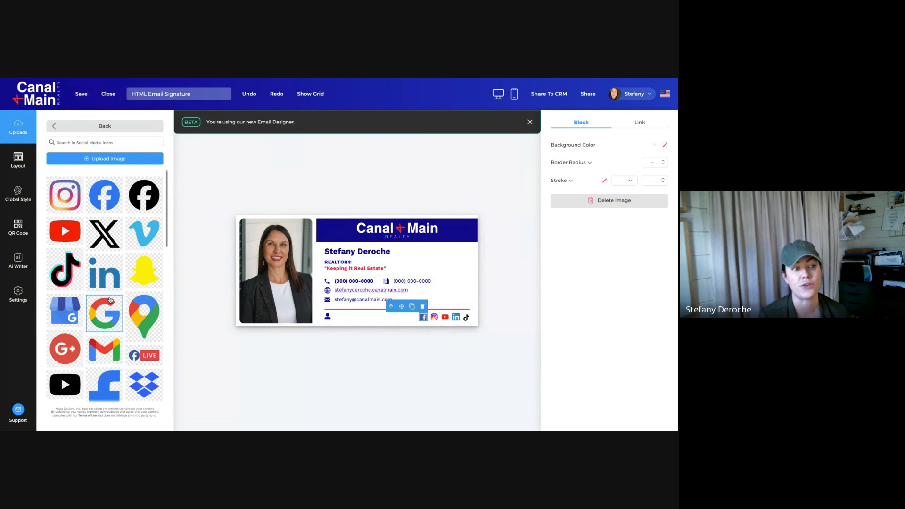
{"action": "scroll", "coordinate": [112, 301], "scroll_direction": "down", "scroll_amount": 3}
{"action": "scroll", "coordinate": [112, 302], "scroll_direction": "down", "scroll_amount": 5}
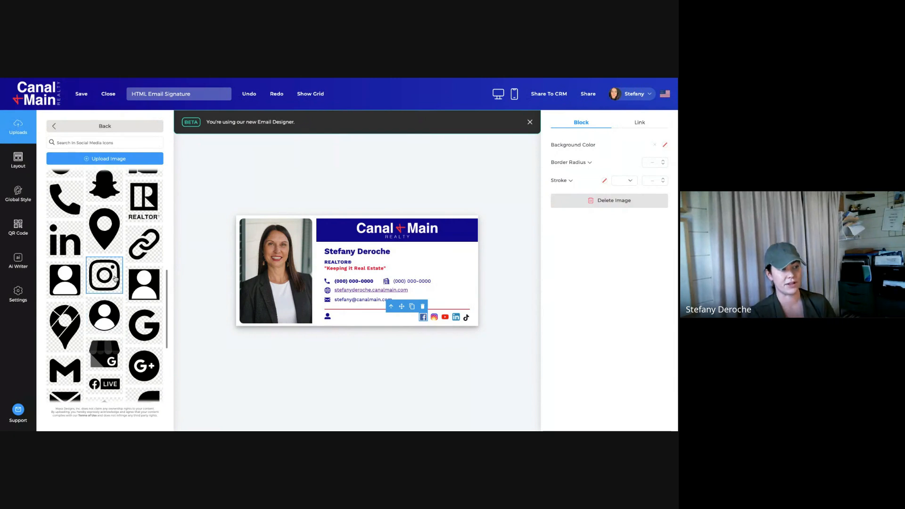
{"action": "scroll", "coordinate": [122, 305], "scroll_direction": "up", "scroll_amount": 5}
{"action": "scroll", "coordinate": [121, 305], "scroll_direction": "down", "scroll_amount": 1}
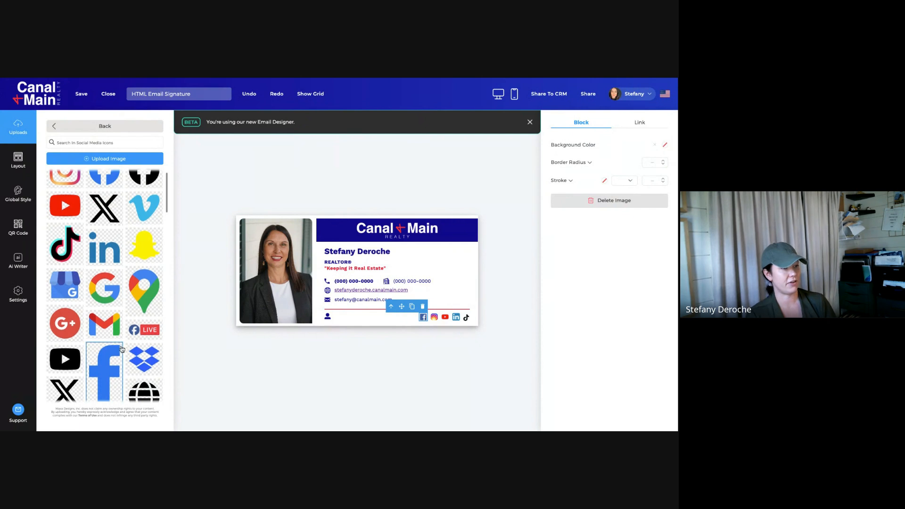
{"action": "scroll", "coordinate": [123, 349], "scroll_direction": "up", "scroll_amount": 1}
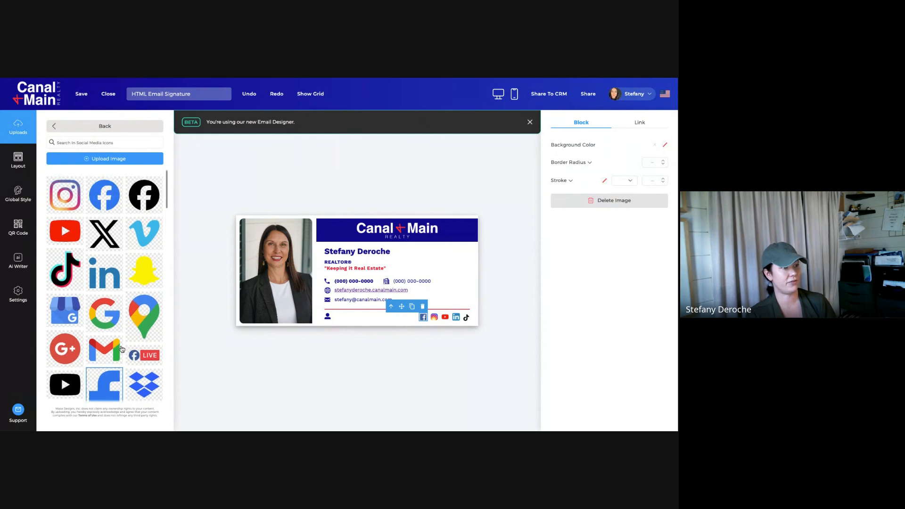
{"action": "left_click", "coordinate": [146, 196]}
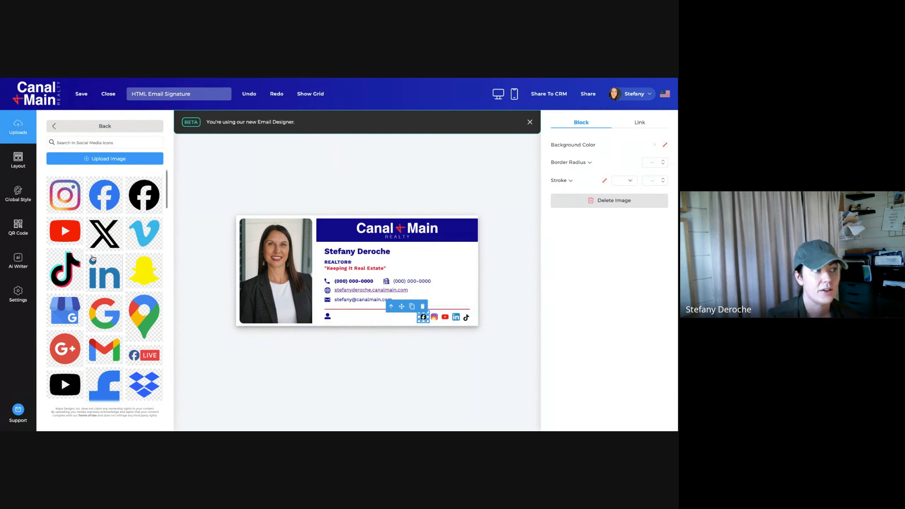
Step: Browse the Social Media Icons collection, undo the Facebook icon replacement and deselect the icon
{"action": "left_click", "coordinate": [53, 130]}
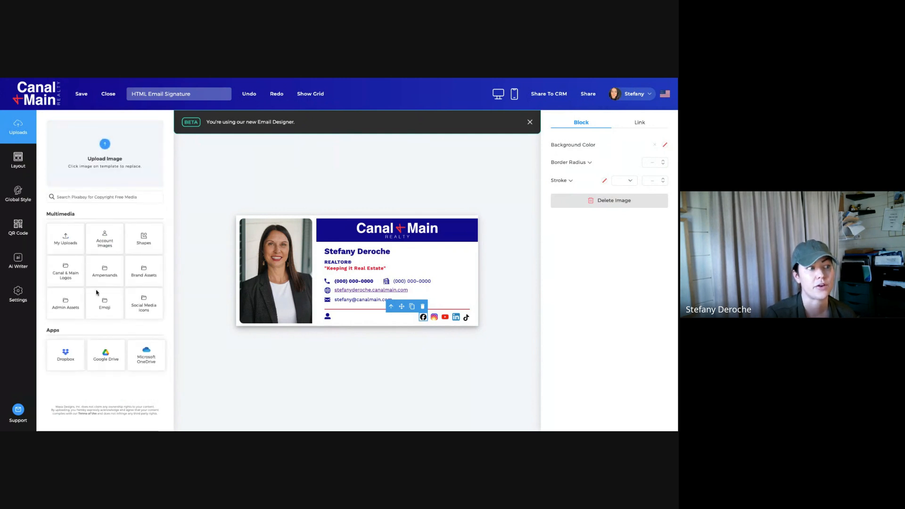
{"action": "left_click", "coordinate": [146, 307]}
{"action": "scroll", "coordinate": [108, 265], "scroll_direction": "down", "scroll_amount": 5}
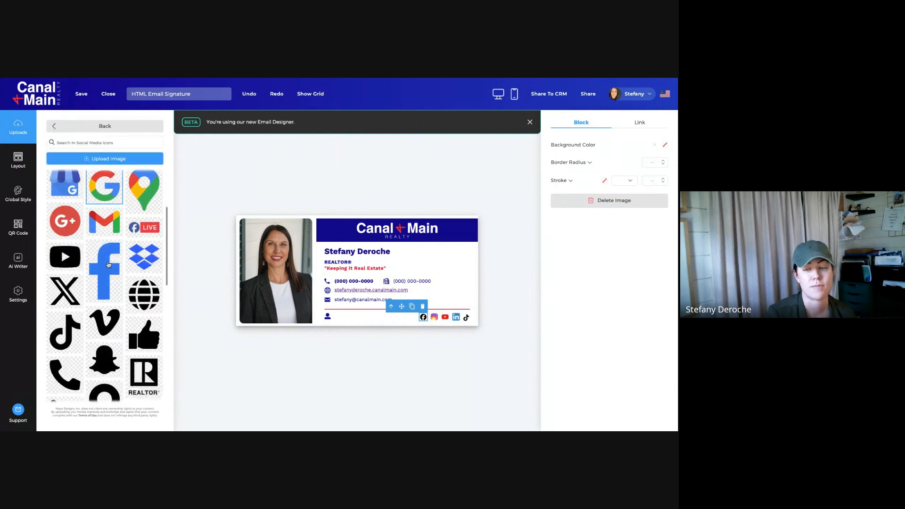
{"action": "scroll", "coordinate": [108, 266], "scroll_direction": "down", "scroll_amount": 5}
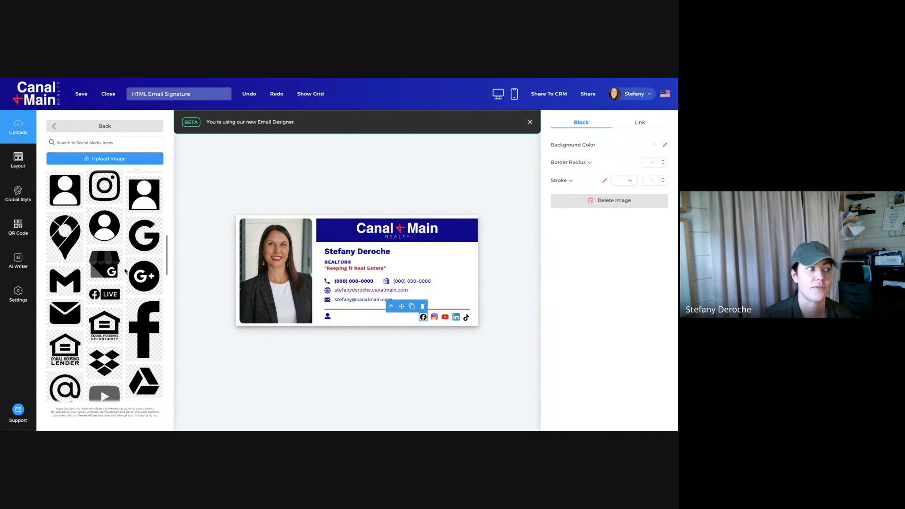
{"action": "scroll", "coordinate": [118, 245], "scroll_direction": "down", "scroll_amount": 1}
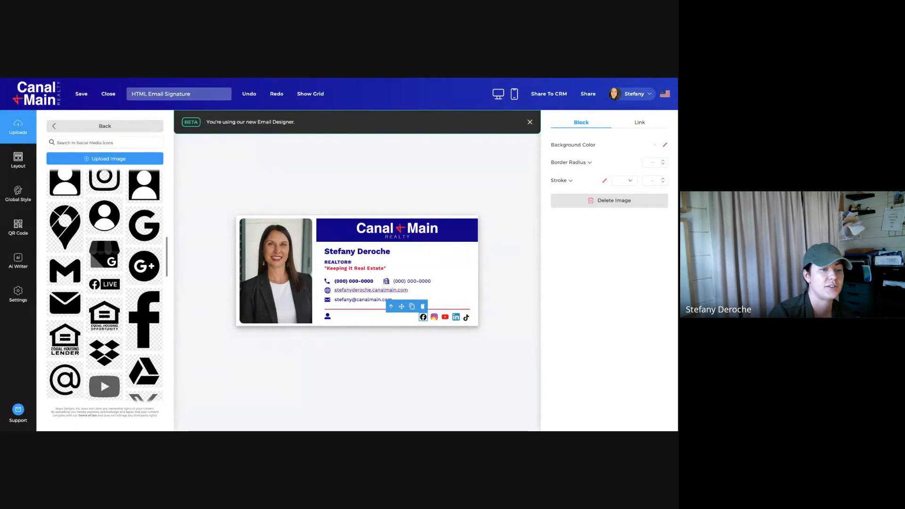
{"action": "key", "text": "ctrl+z"}
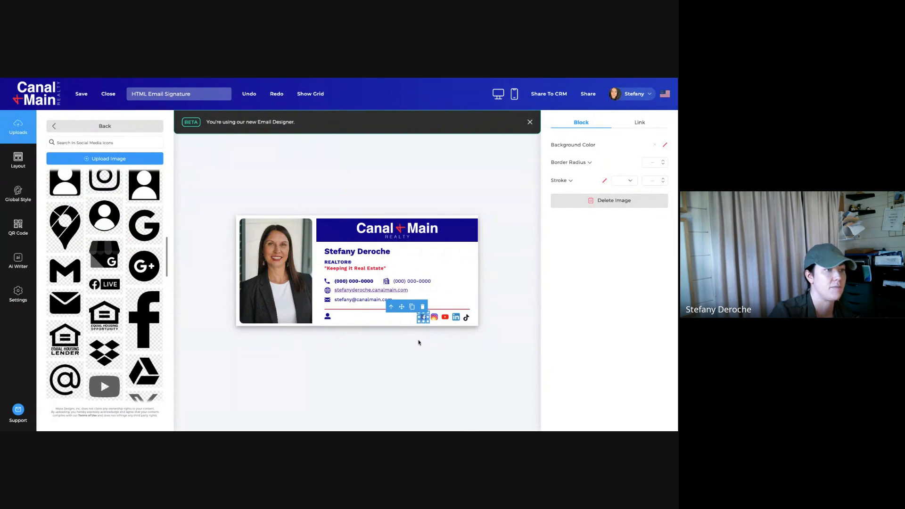
{"action": "left_click", "coordinate": [489, 302]}
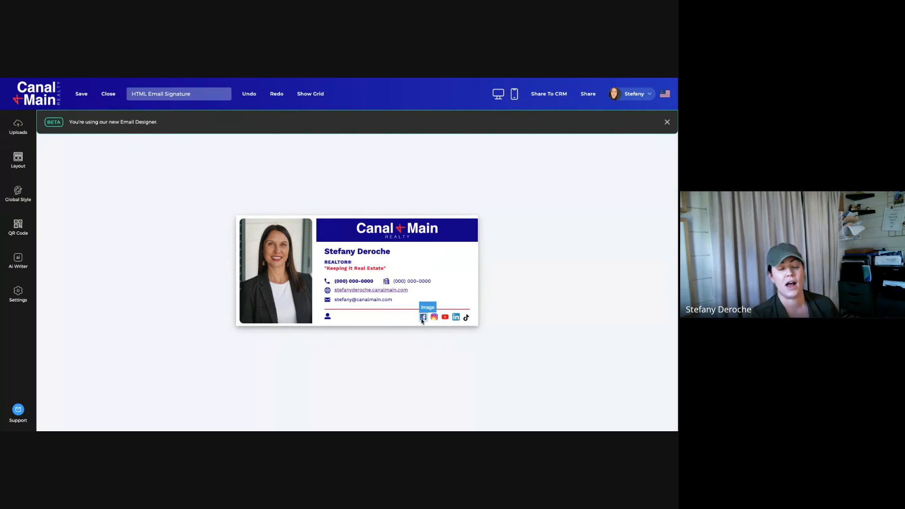
Step: Open the link settings of the signature's Facebook icon and clear the placeholder web address
{"action": "left_click", "coordinate": [423, 320]}
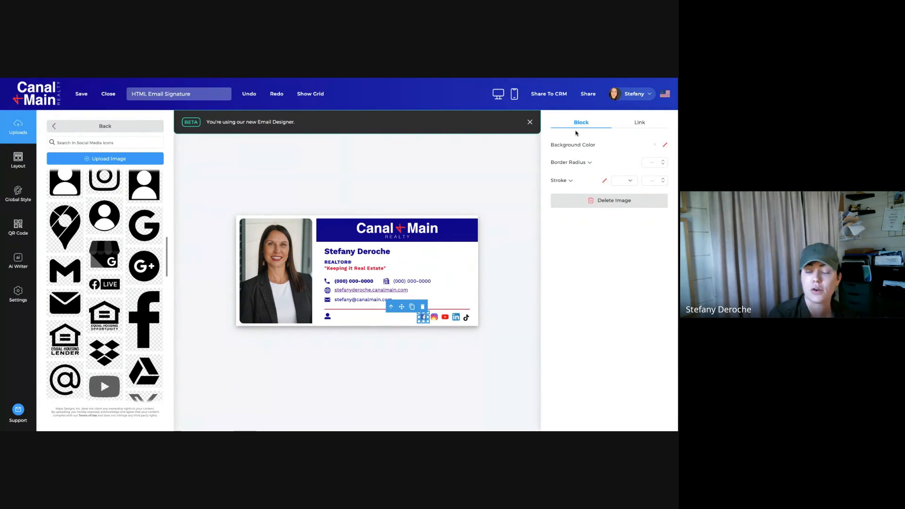
{"action": "left_click", "coordinate": [636, 124]}
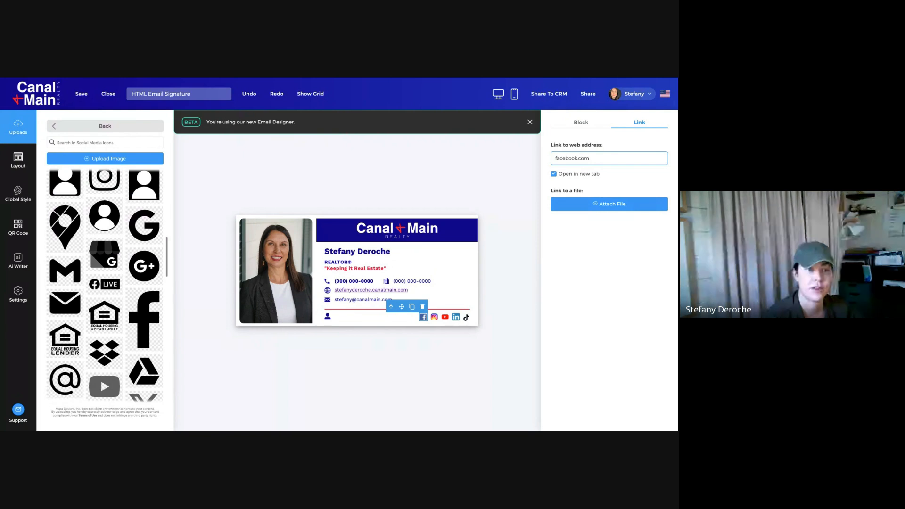
{"action": "key", "text": "ctrl+a"}
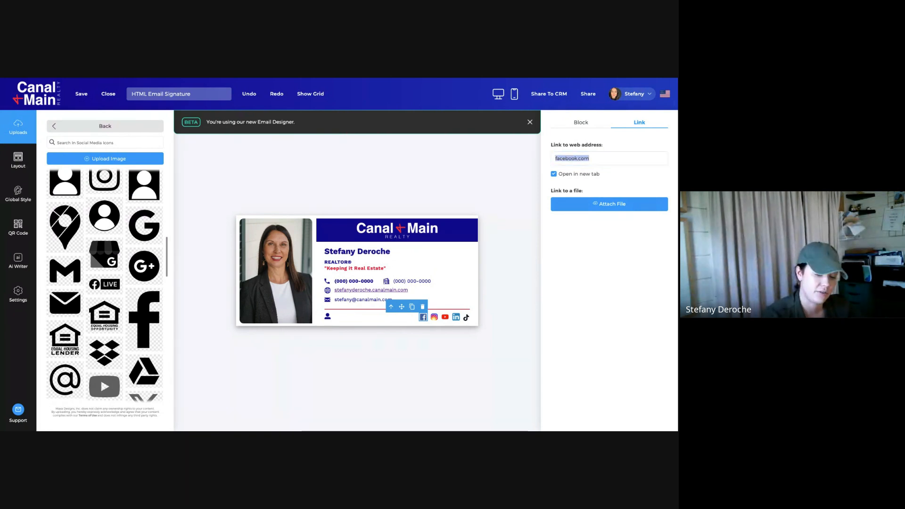
{"action": "key", "text": "BackSpace"}
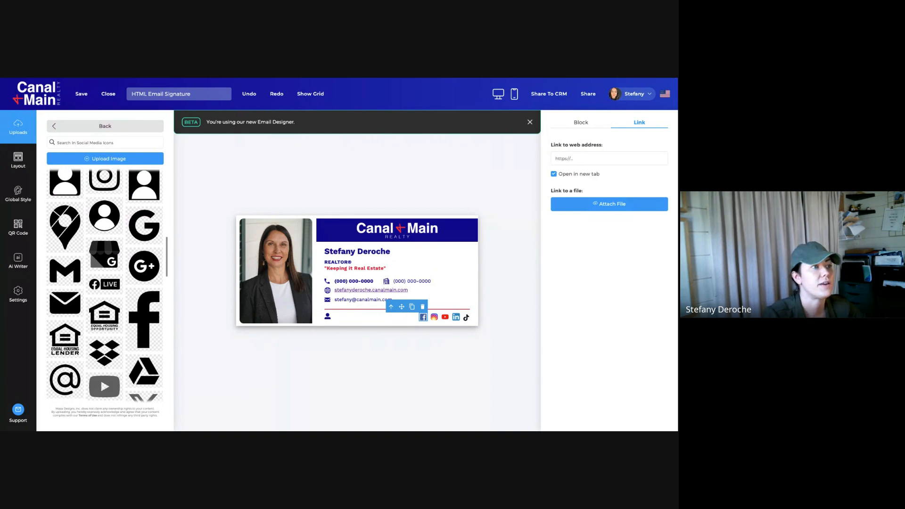
Step: Switch to Facebook, open the agent's own profile page and copy its full web address
{"action": "left_click", "coordinate": [356, 78]}
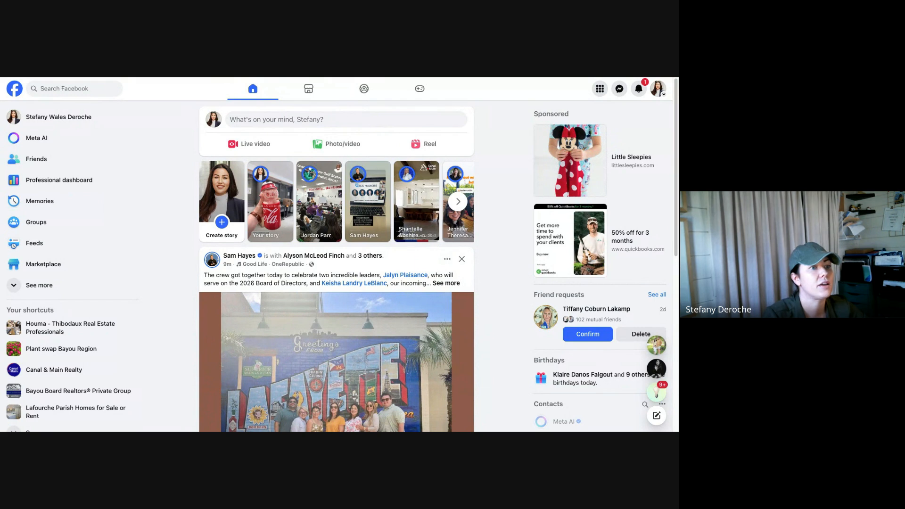
{"action": "key", "text": "super+plus"}
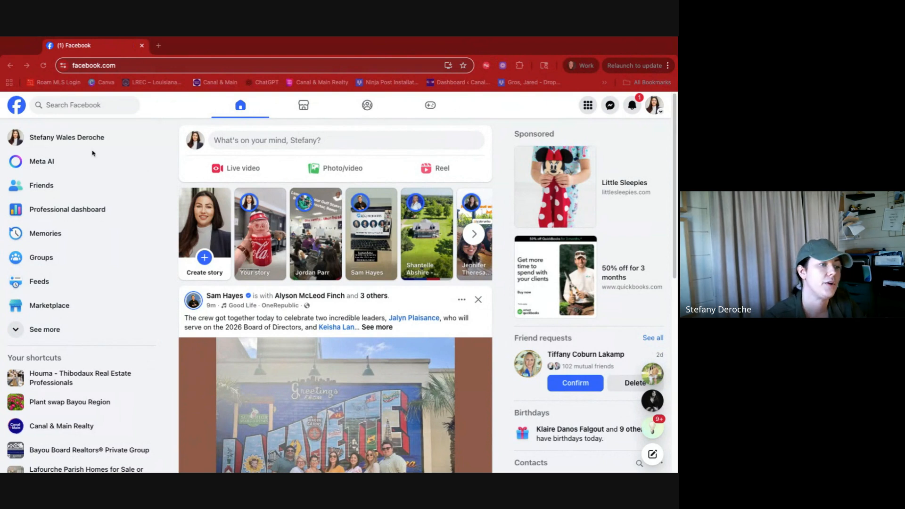
{"action": "left_click", "coordinate": [24, 142]}
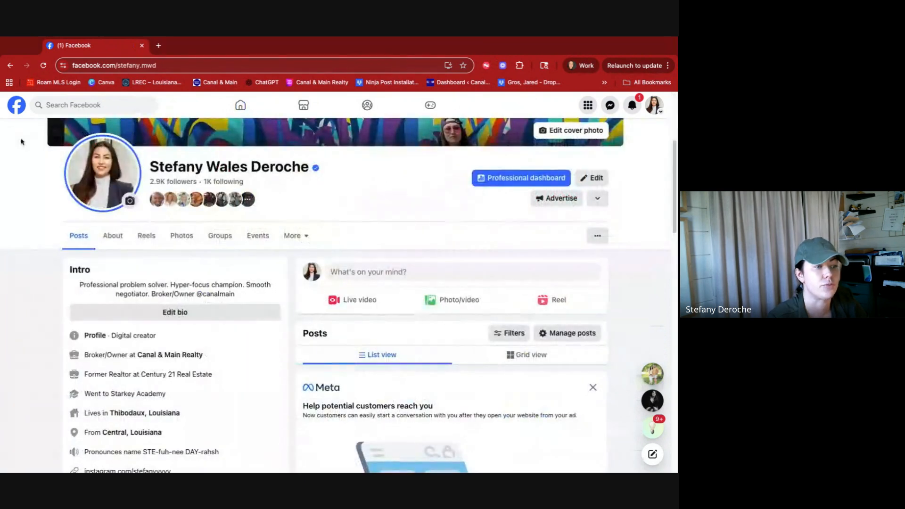
{"action": "scroll", "coordinate": [334, 142], "scroll_direction": "up", "scroll_amount": 1}
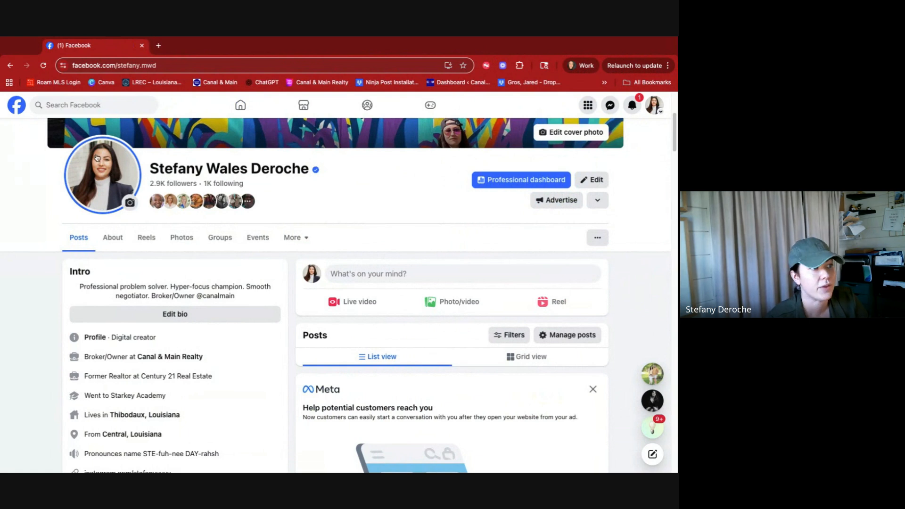
{"action": "left_click", "coordinate": [125, 66]}
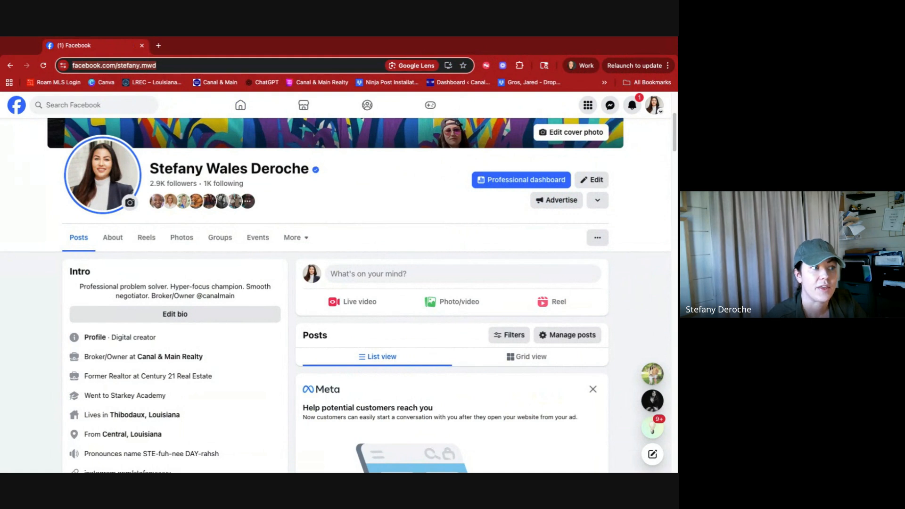
{"action": "left_click", "coordinate": [196, 66]}
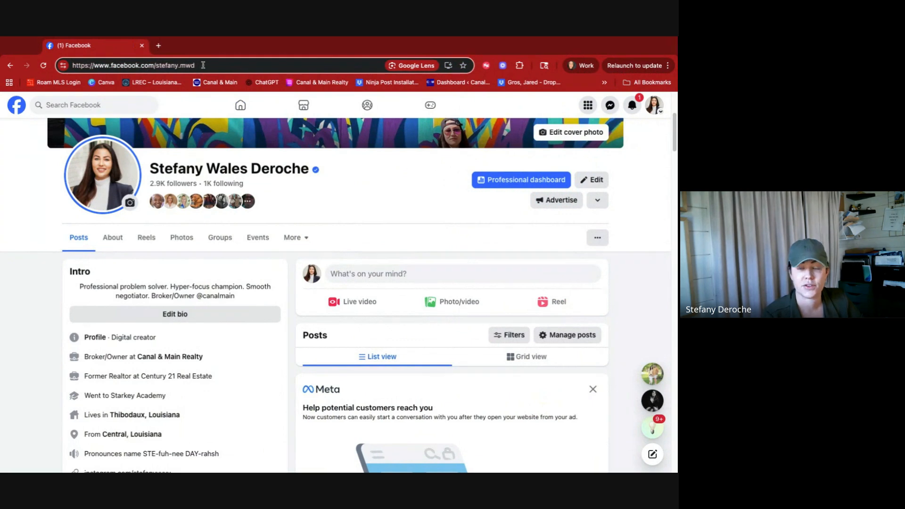
{"action": "left_click_drag", "start_coordinate": [206, 66], "coordinate": [70, 66]}
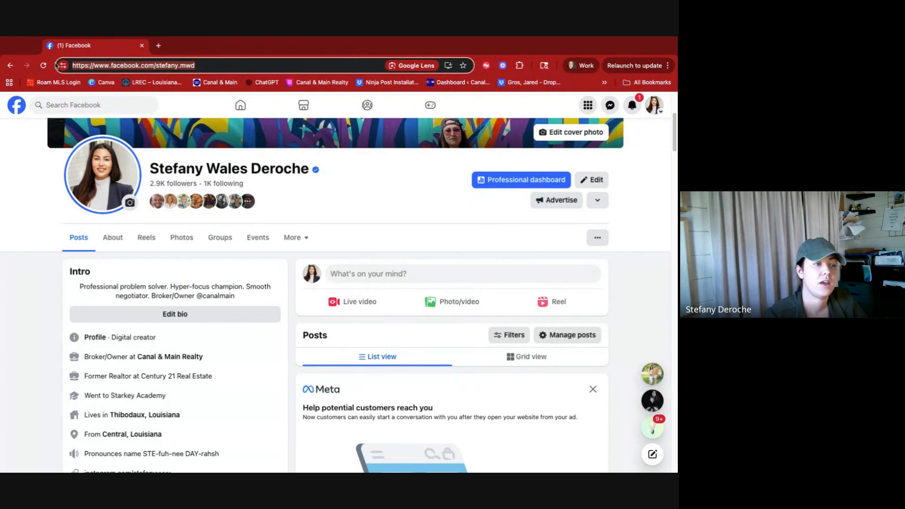
{"action": "left_click", "coordinate": [228, 67]}
{"action": "left_click_drag", "start_coordinate": [227, 67], "coordinate": [63, 65]}
{"action": "key", "text": "ctrl+c"}
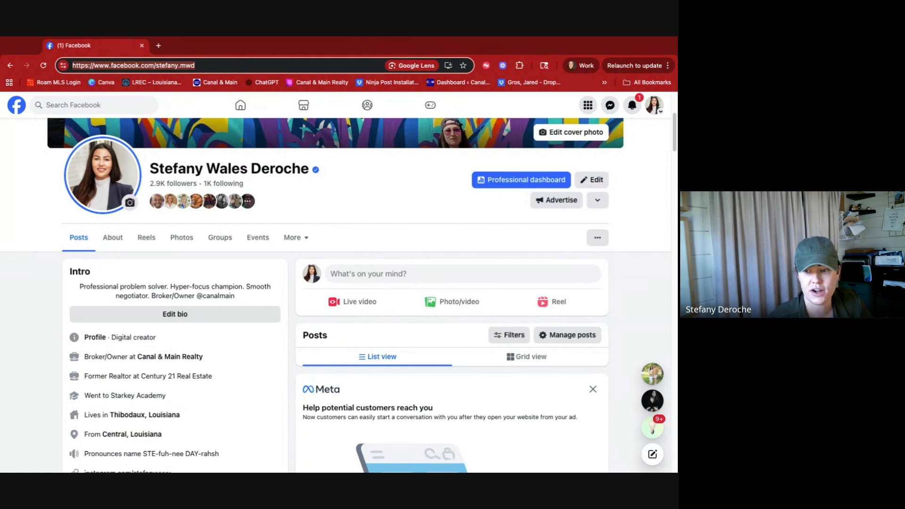
Step: Return to MainDesign and link the Facebook icon to the copied profile address
{"action": "key", "text": "super+Tab"}
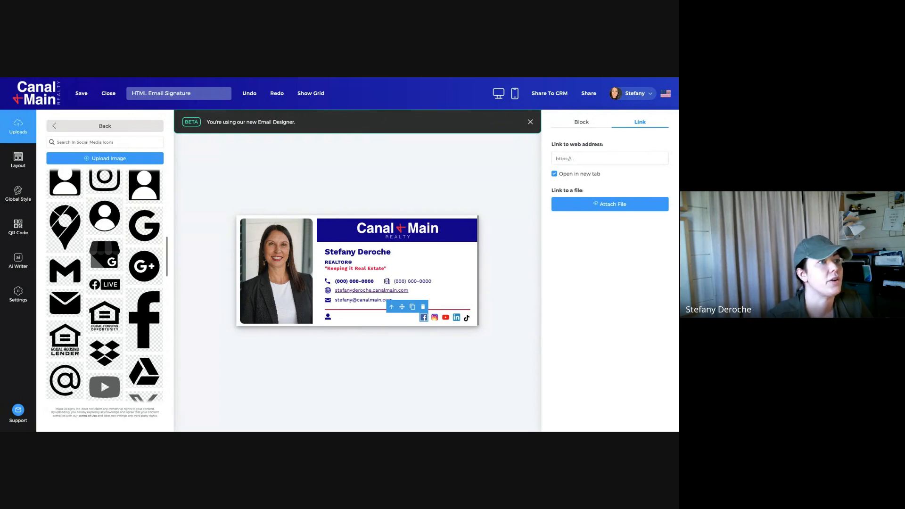
{"action": "left_click", "coordinate": [609, 159]}
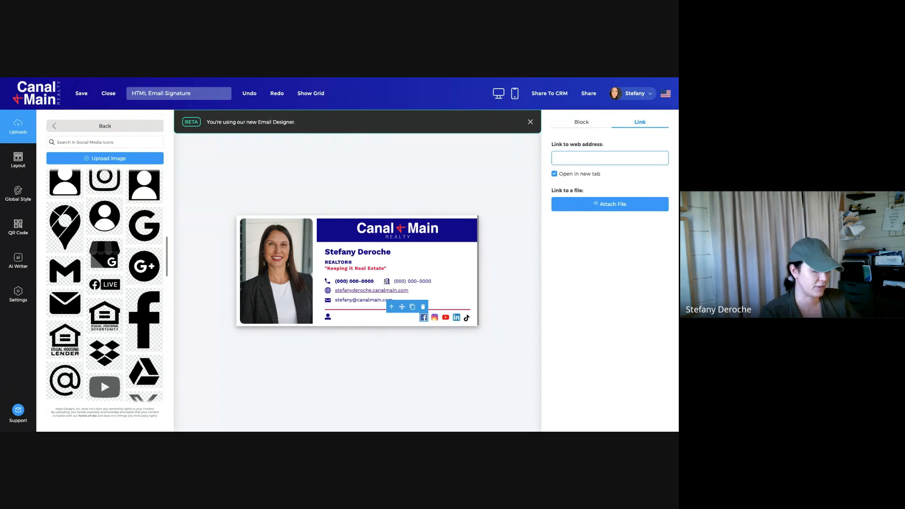
{"action": "key", "text": "ctrl+v"}
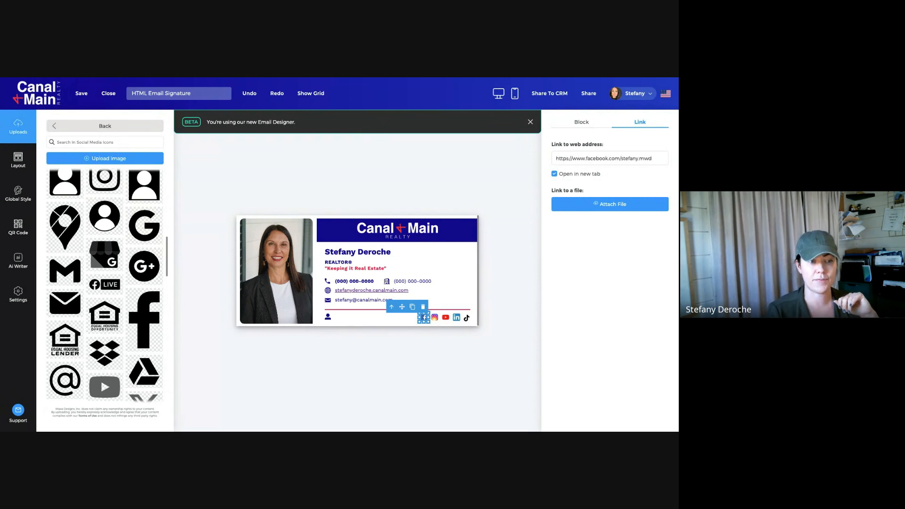
Step: Open the link settings of the signature's Instagram icon
{"action": "left_click", "coordinate": [435, 317]}
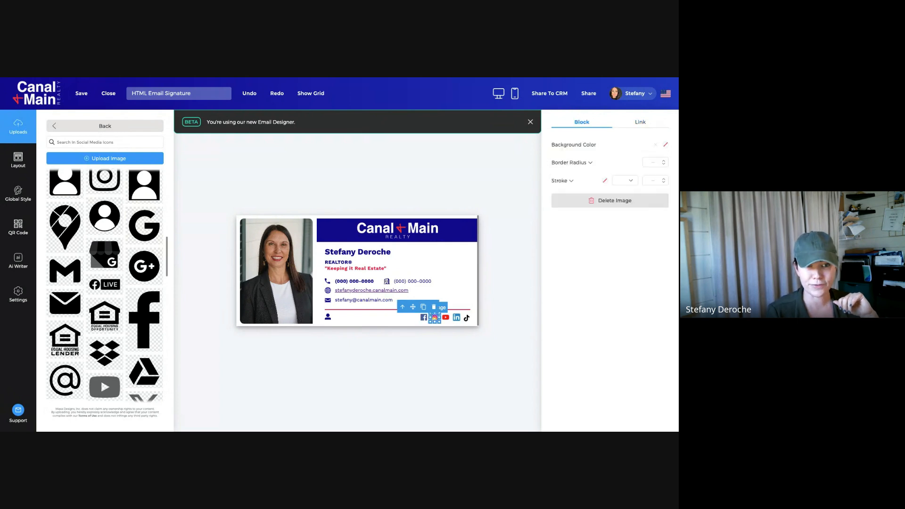
{"action": "left_click", "coordinate": [639, 122]}
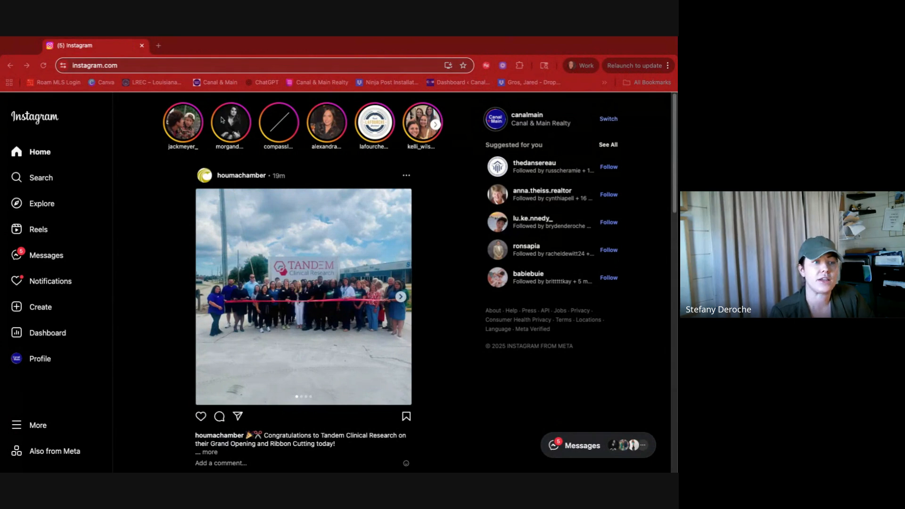
{"action": "left_click", "coordinate": [43, 153]}
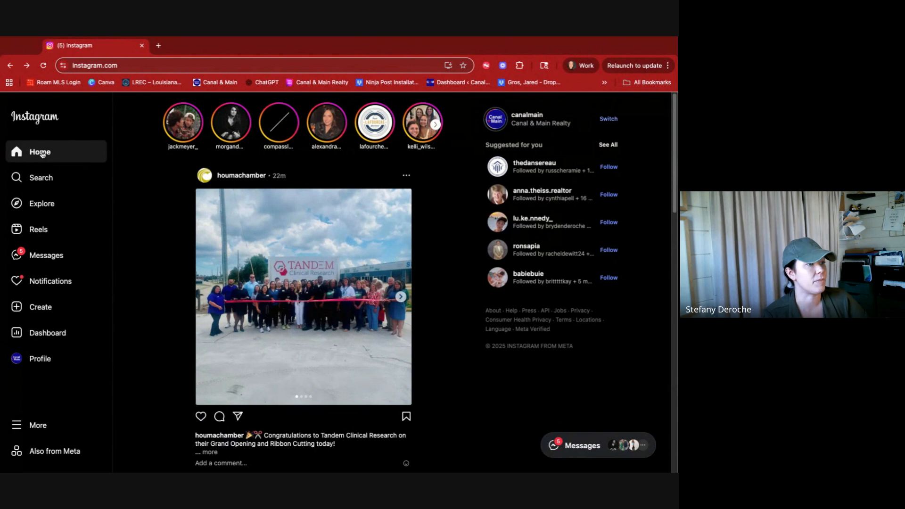
{"action": "left_click", "coordinate": [494, 123]}
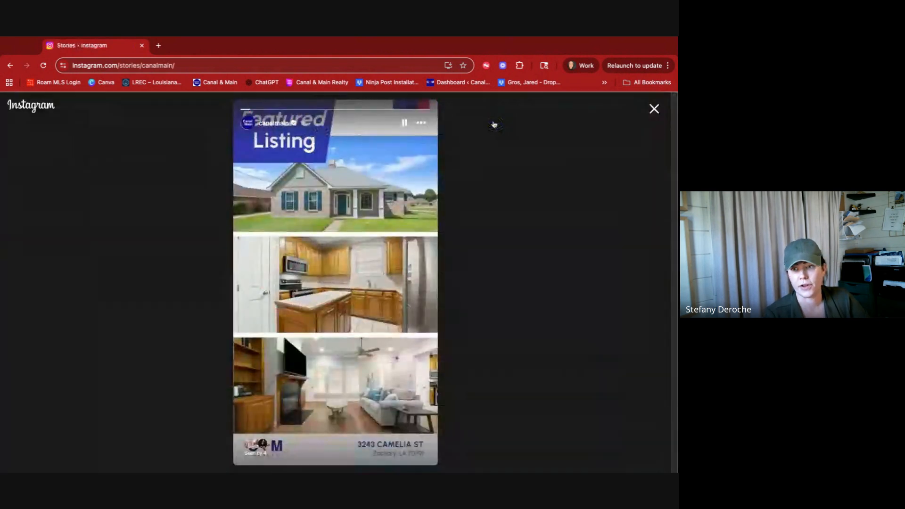
{"action": "left_click", "coordinate": [654, 109]}
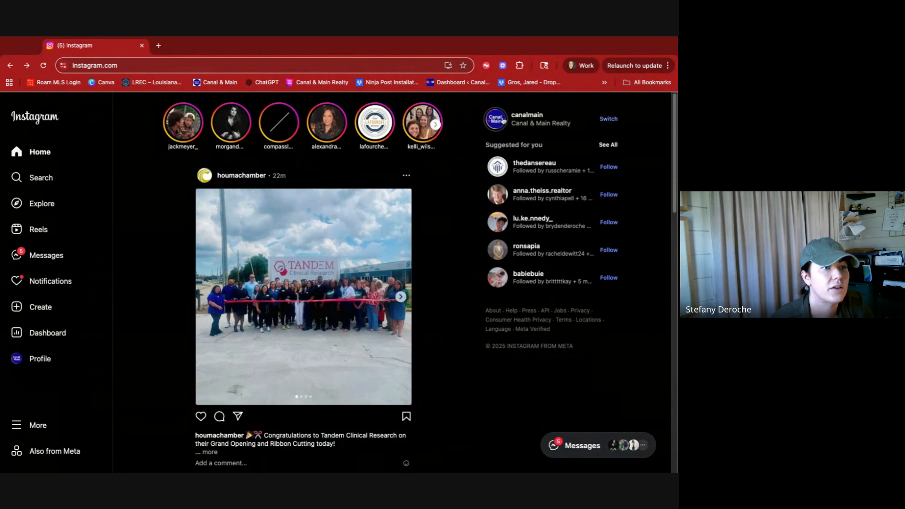
{"action": "left_click", "coordinate": [46, 154]}
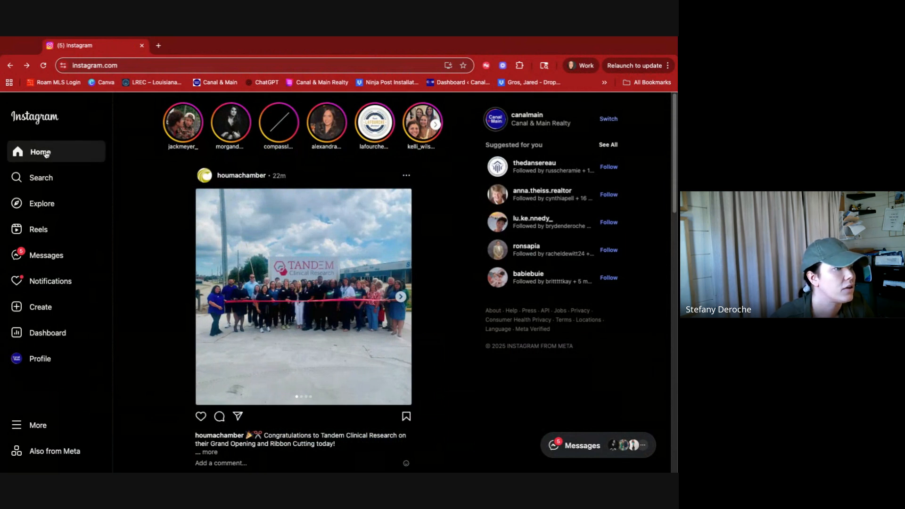
{"action": "left_click", "coordinate": [496, 121]}
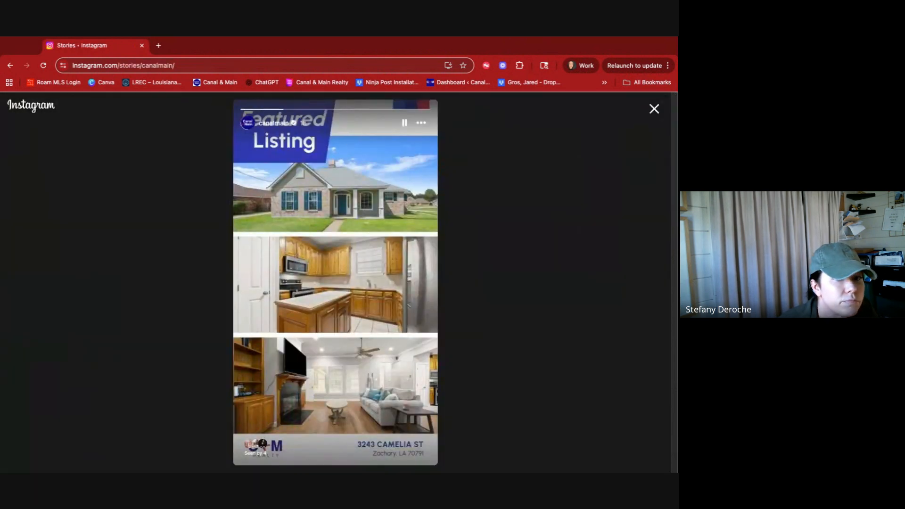
{"action": "left_click", "coordinate": [654, 110]}
{"action": "scroll", "coordinate": [606, 170], "scroll_direction": "down", "scroll_amount": 5}
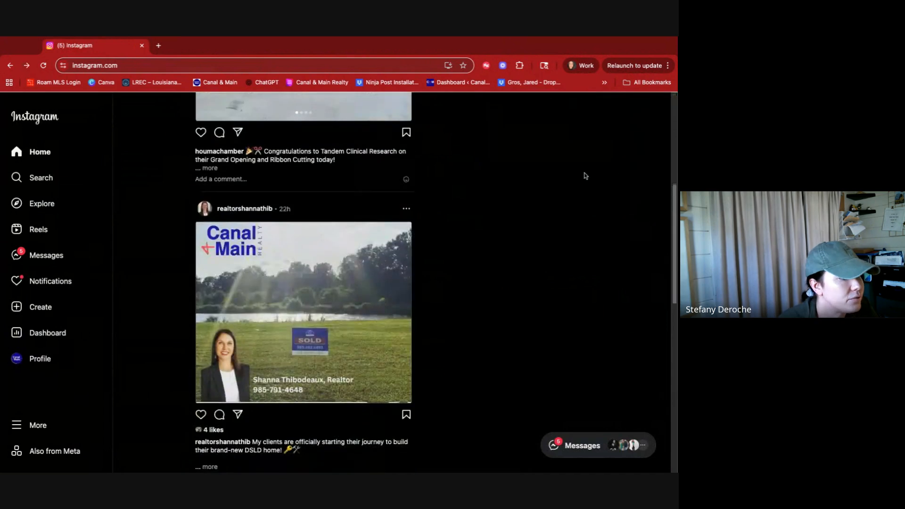
Step: On Instagram, open the canalmain account's profile page and copy its full web address
{"action": "left_click", "coordinate": [26, 361]}
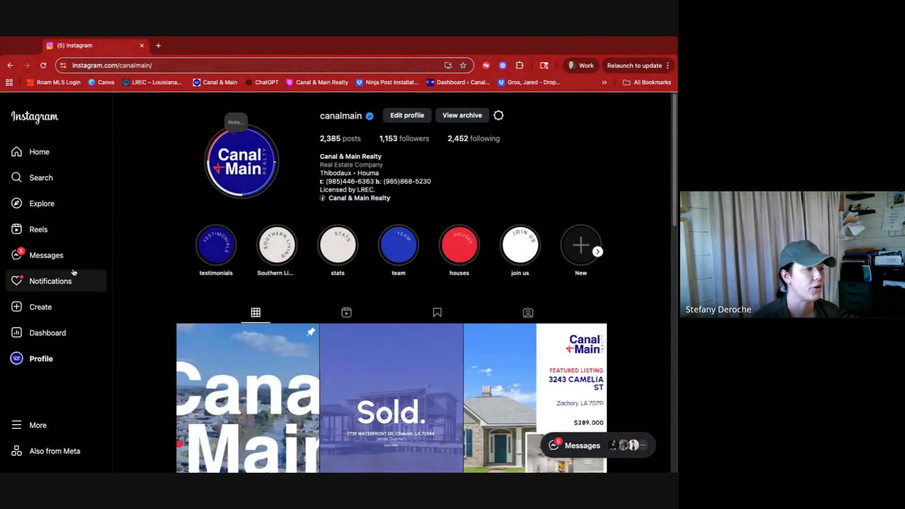
{"action": "left_click", "coordinate": [45, 156]}
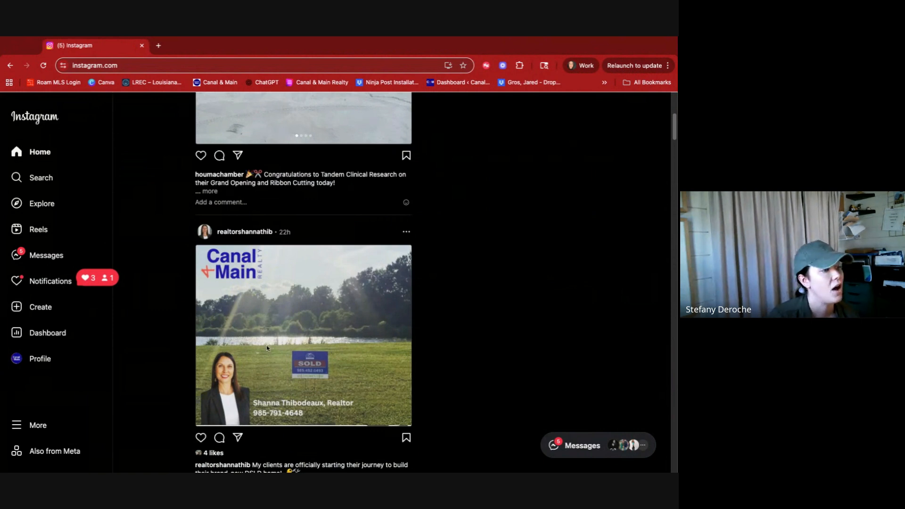
{"action": "left_click", "coordinate": [34, 362]}
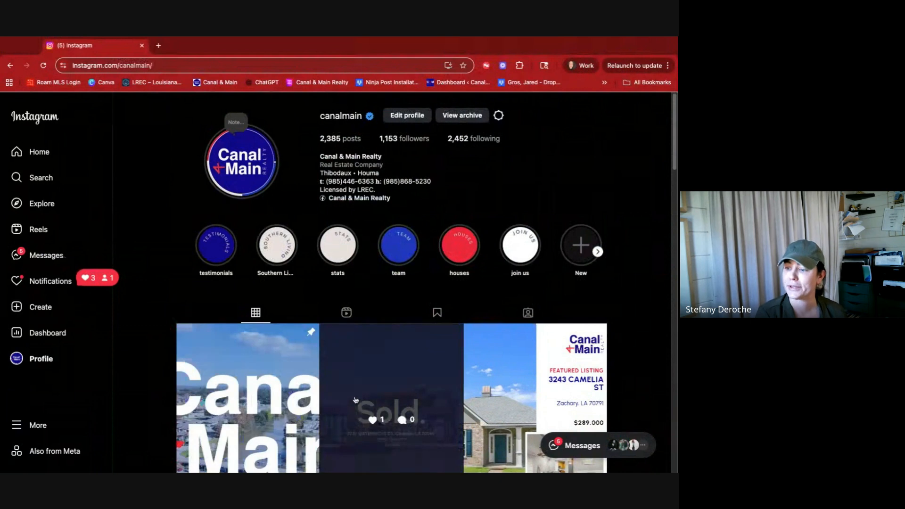
{"action": "left_click", "coordinate": [180, 65]}
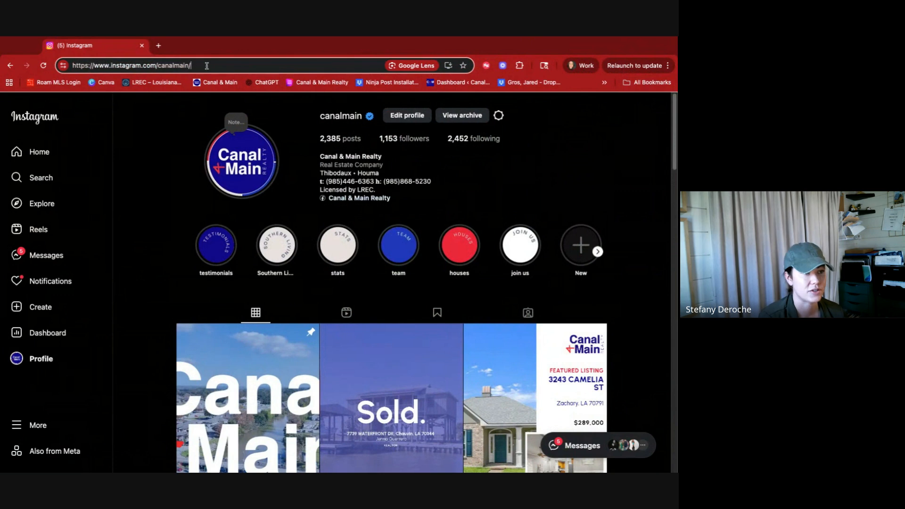
{"action": "left_click", "coordinate": [189, 114]}
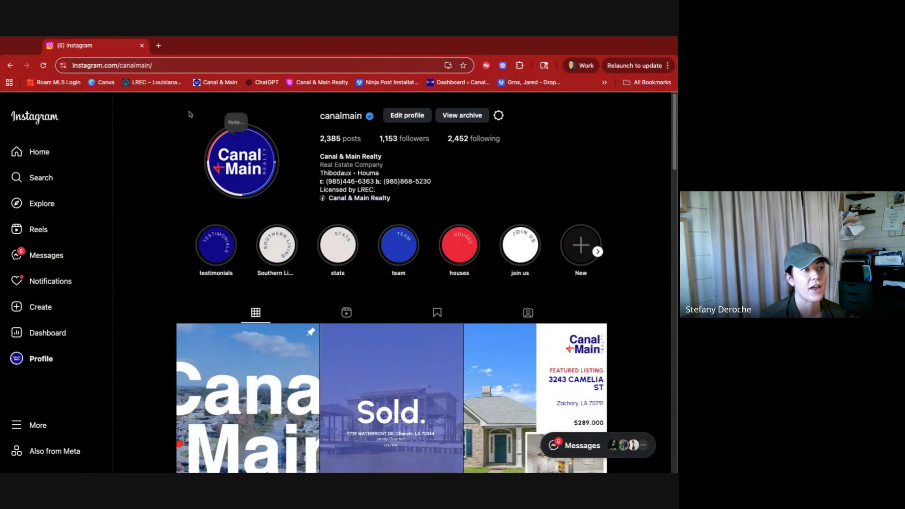
{"action": "left_click", "coordinate": [193, 65]}
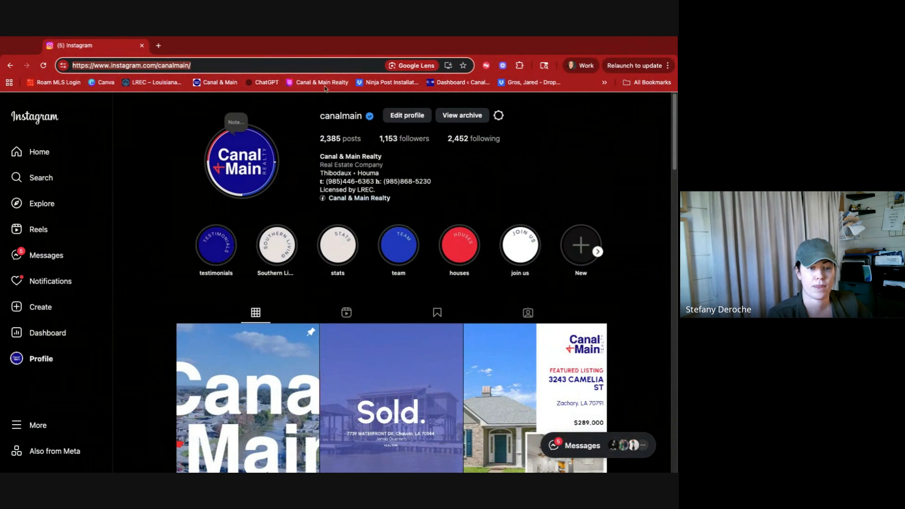
{"action": "key", "text": "super+Tab"}
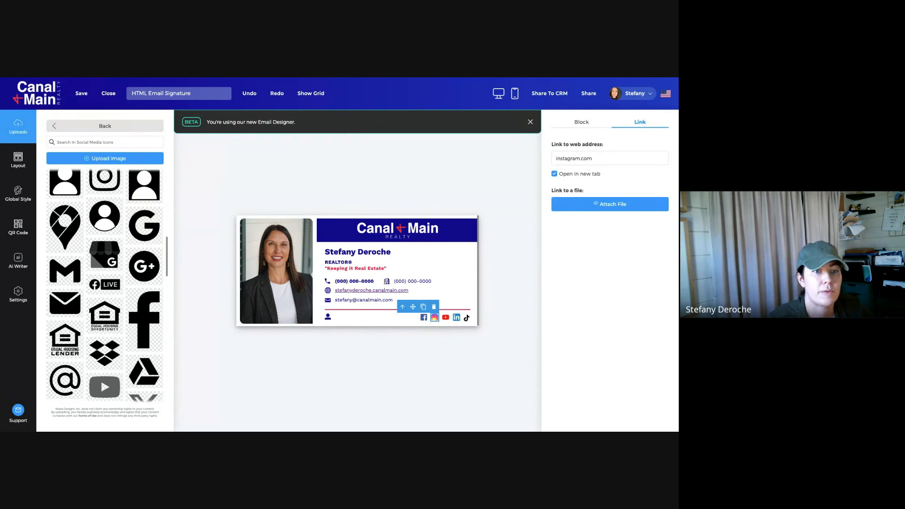
{"action": "left_click_drag", "start_coordinate": [596, 159], "coordinate": [525, 157]}
{"action": "type", "text": "https://www.instagram.com/canalmain/"}
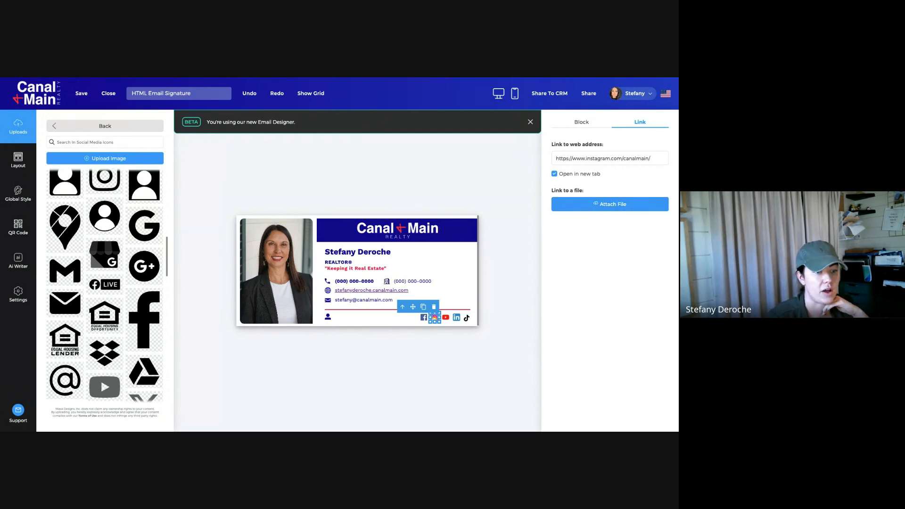
Step: Delete the YouTube icon from the signature's row of social media icons
{"action": "left_click", "coordinate": [445, 318]}
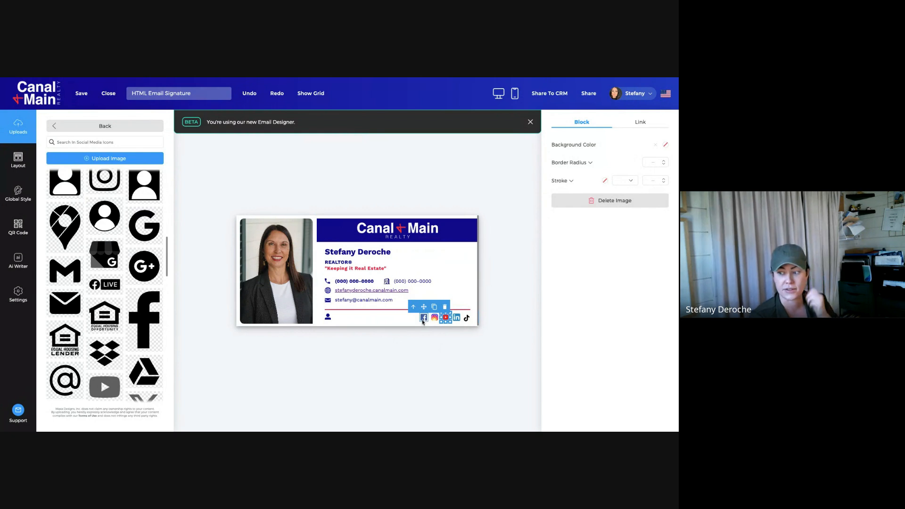
{"action": "left_click", "coordinate": [445, 308]}
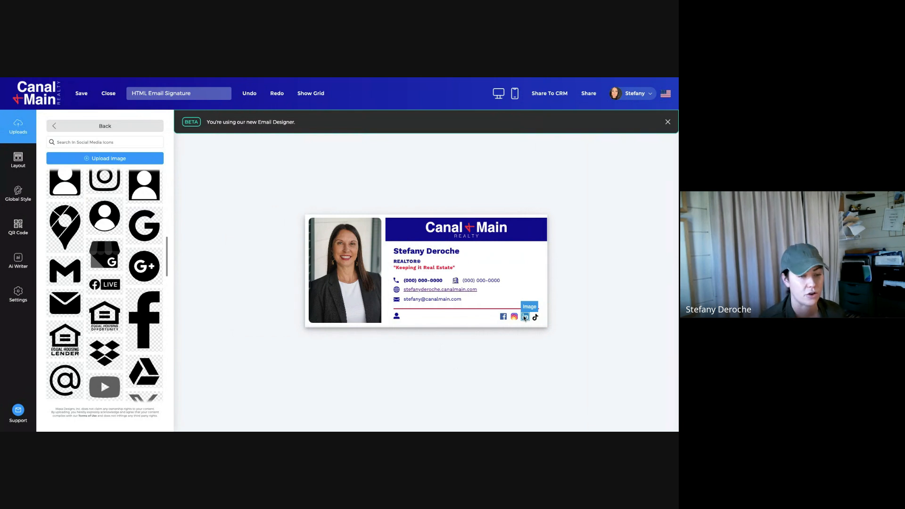
Step: Open the link settings of the signature's YouTube icon and clear the placeholder web address
{"action": "left_click", "coordinate": [525, 316]}
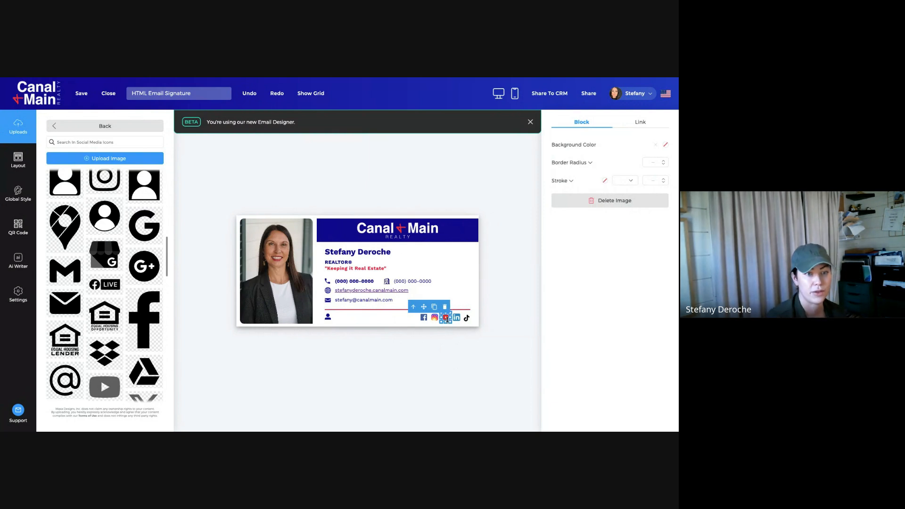
{"action": "left_click", "coordinate": [639, 122]}
{"action": "left_click", "coordinate": [616, 160]}
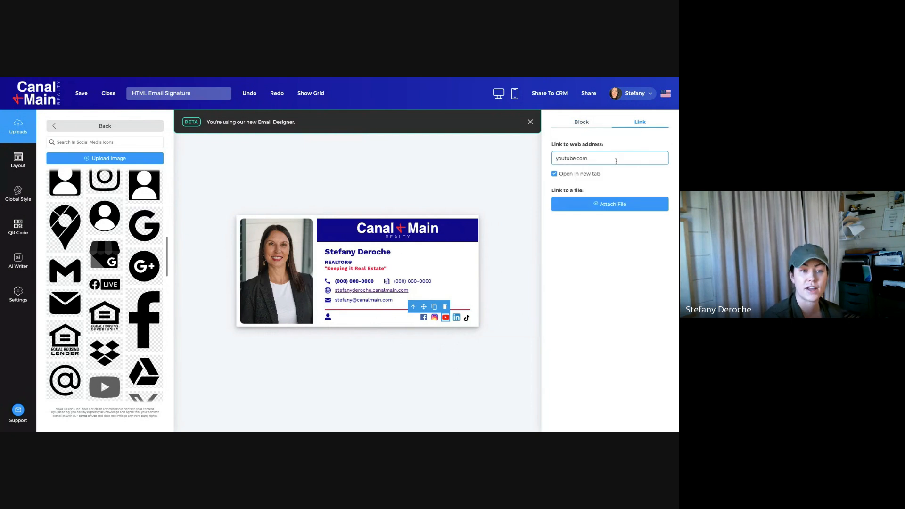
{"action": "left_click_drag", "start_coordinate": [616, 160], "coordinate": [491, 153]}
{"action": "key", "text": "BackSpace"}
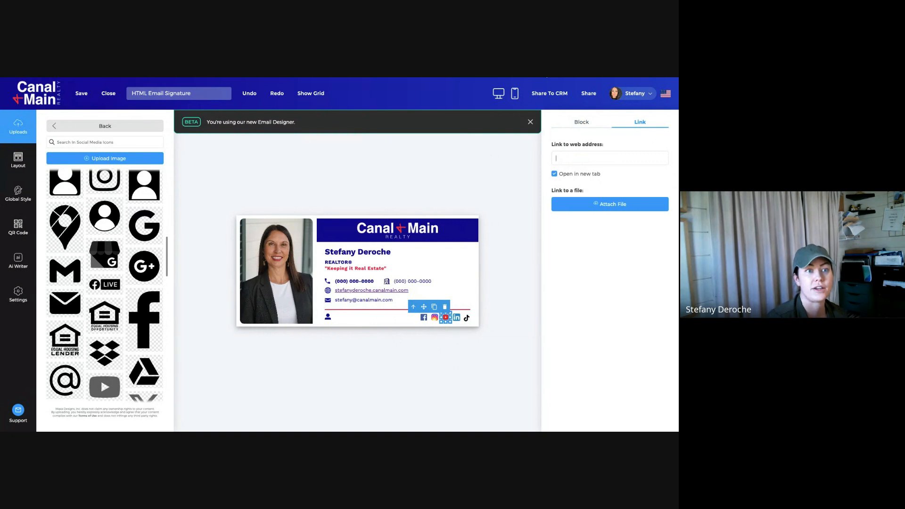
{"action": "key", "text": "Return"}
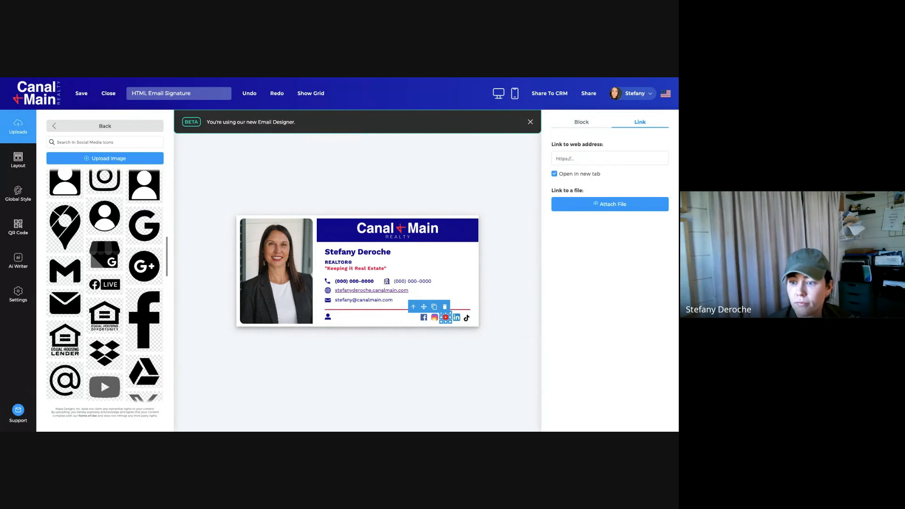
Step: Switch to YouTube and look through the Videos and Shorts of the Canal & Main Realty channel
{"action": "left_click", "coordinate": [206, 77]}
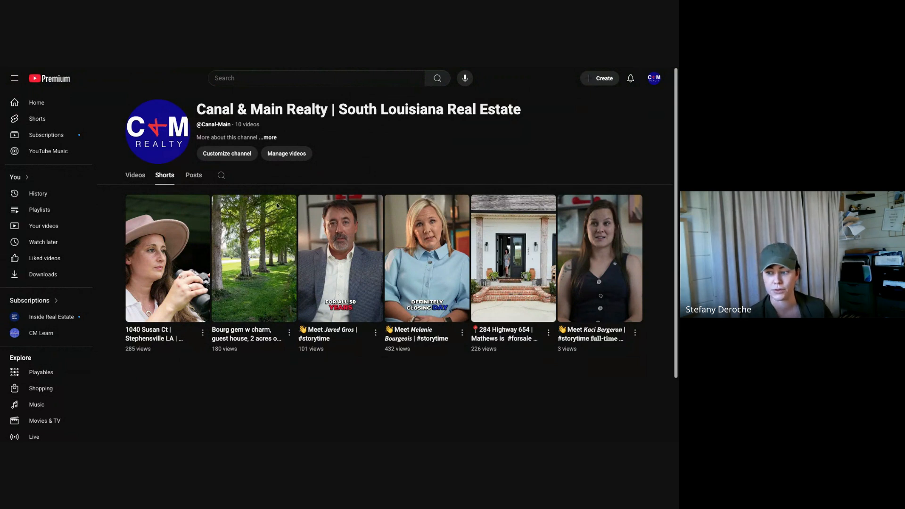
{"action": "left_click", "coordinate": [137, 175]}
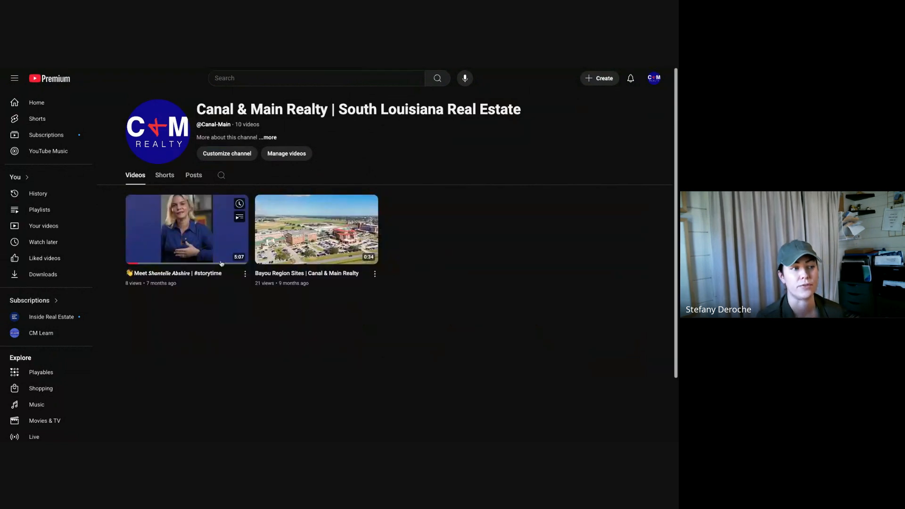
{"action": "left_click", "coordinate": [165, 177]}
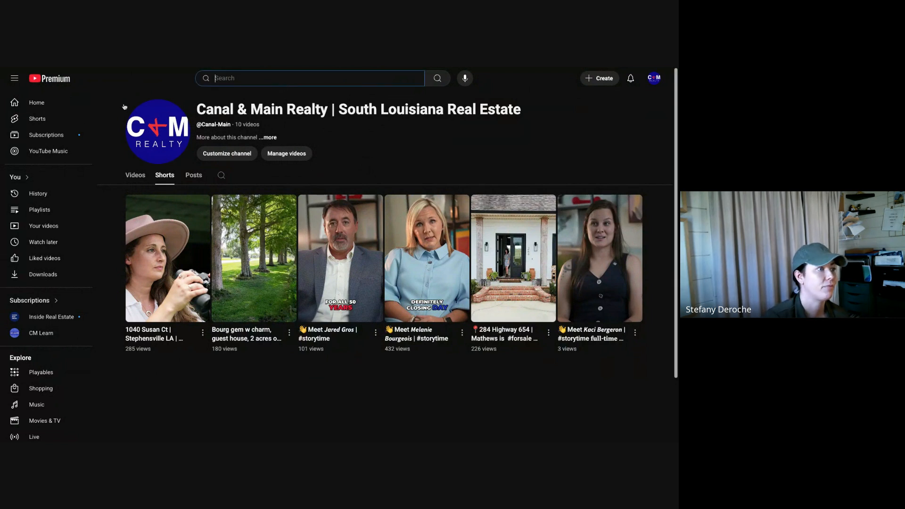
Step: Find the Canal & Main Realty channel by searching YouTube for "canal main realty" and copy its Shorts page address
{"action": "left_click", "coordinate": [47, 103]}
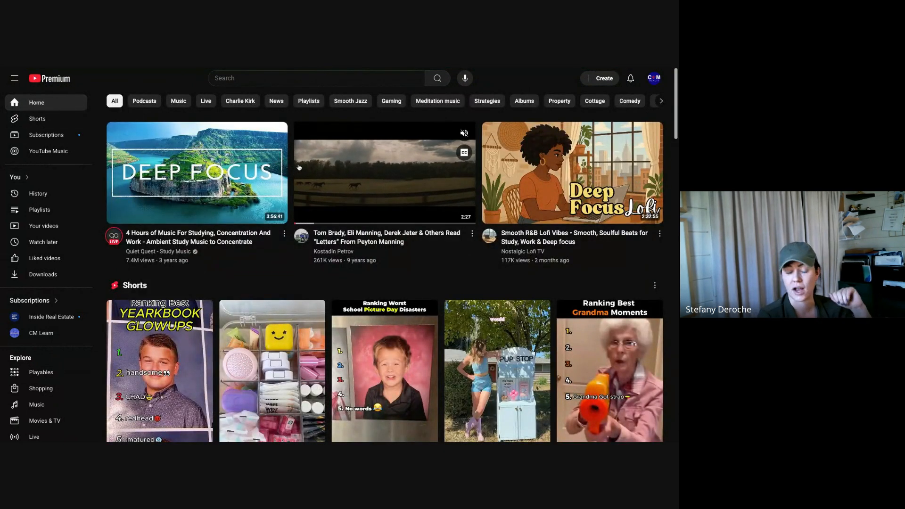
{"action": "left_click", "coordinate": [373, 75]}
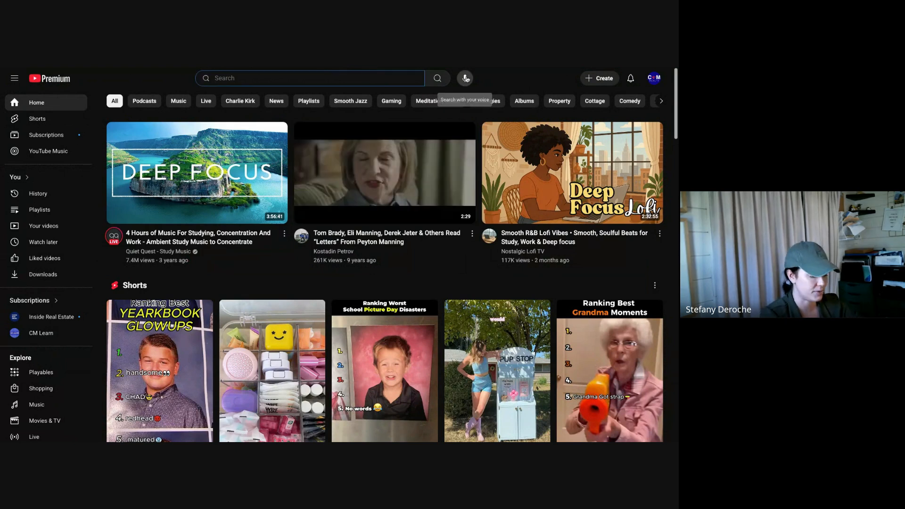
{"action": "type", "text": "canal ma"}
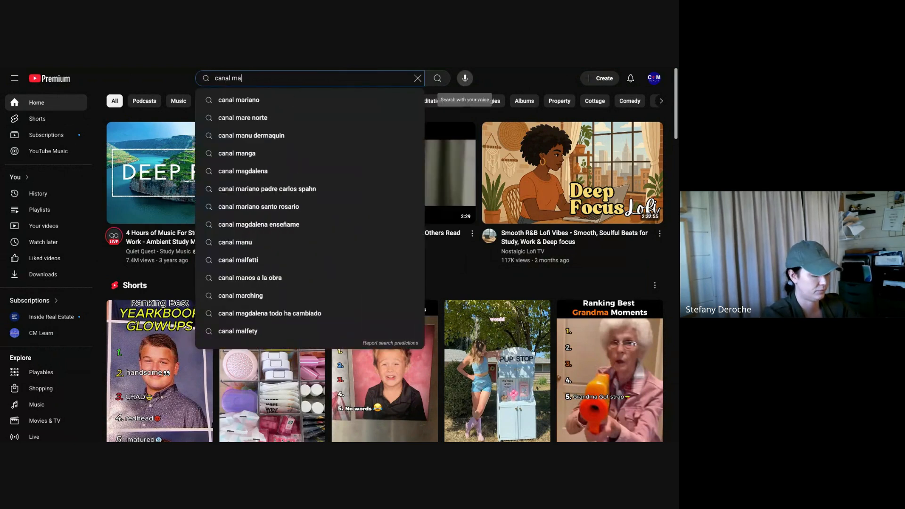
{"action": "type", "text": "in realty"}
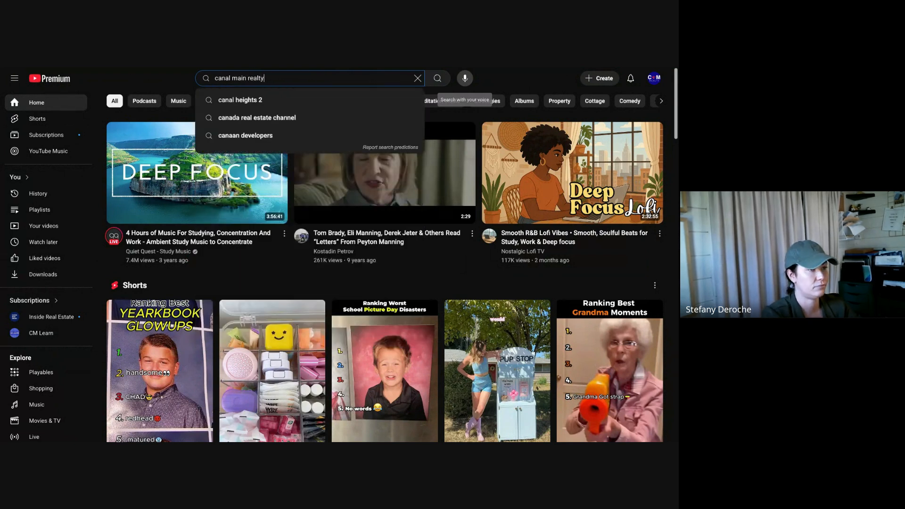
{"action": "key", "text": "Return"}
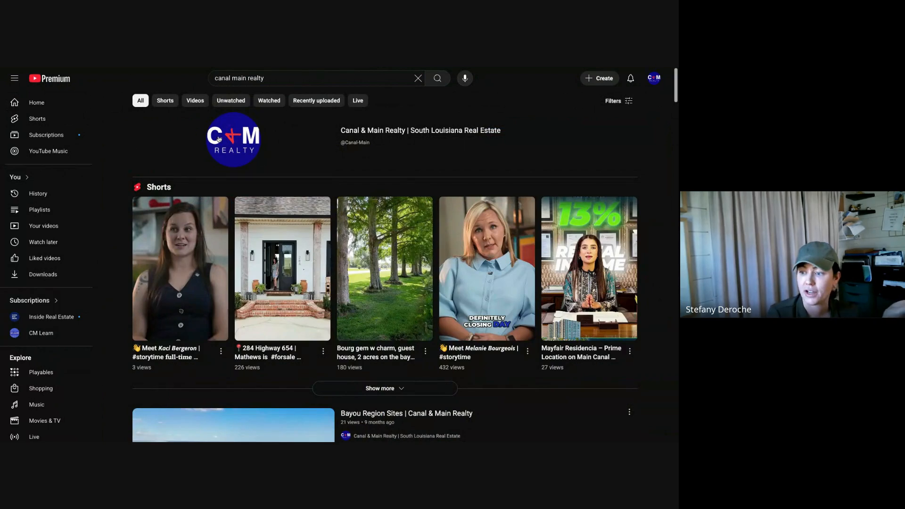
{"action": "left_click", "coordinate": [220, 132]}
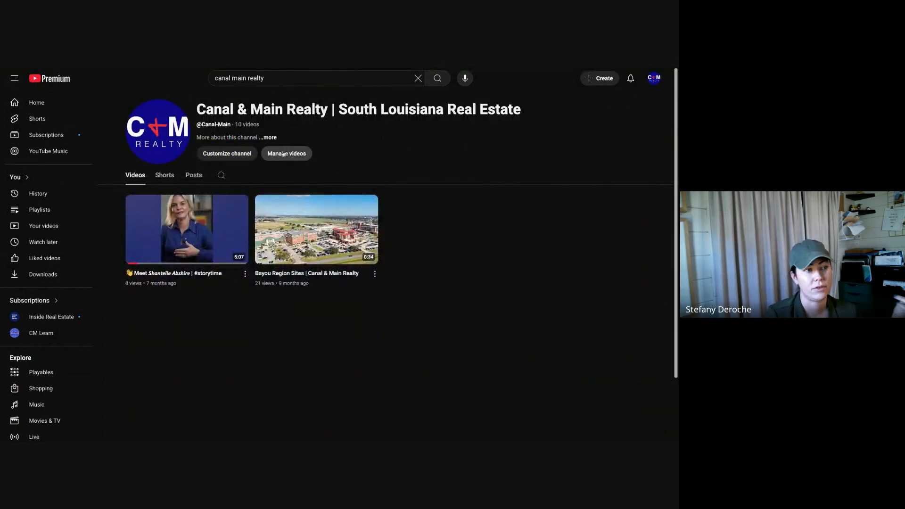
{"action": "left_click", "coordinate": [156, 176]}
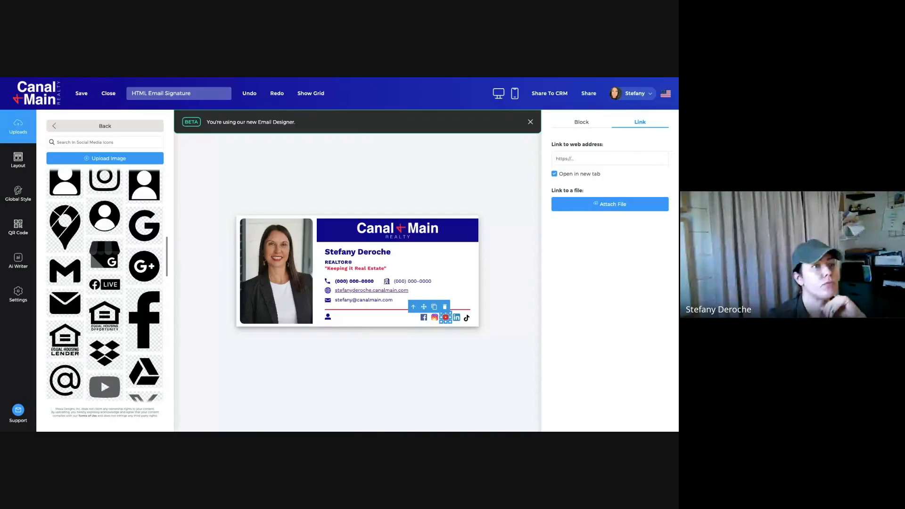
{"action": "left_click", "coordinate": [610, 158]}
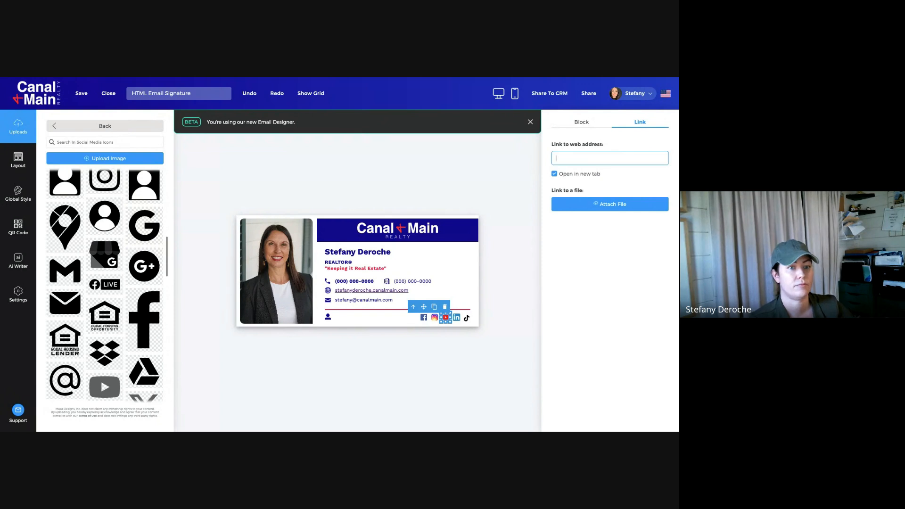
{"action": "type", "text": "https://www.youtube.com/@Canal-Main/shorts"}
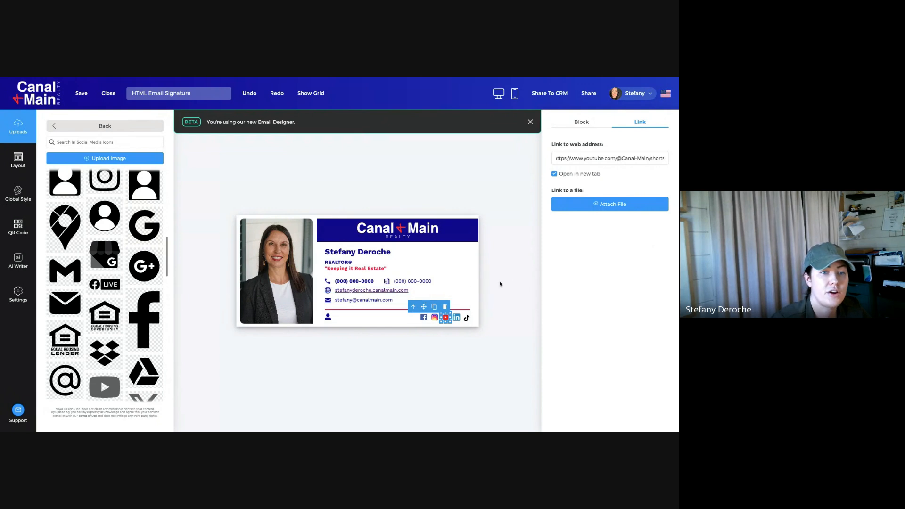
{"action": "left_click", "coordinate": [517, 208]}
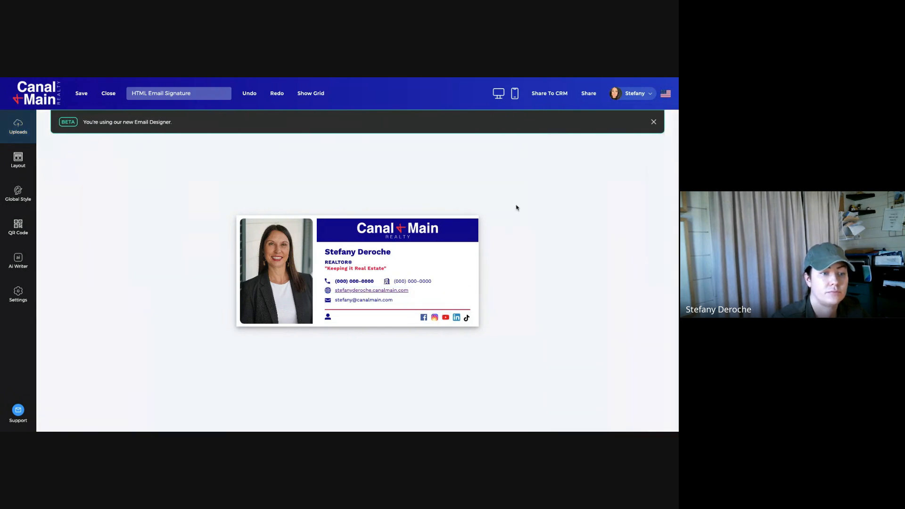
Step: Open the link settings of the signature's LinkedIn icon and clear the placeholder web address
{"action": "left_click", "coordinate": [458, 318]}
{"action": "left_click", "coordinate": [639, 122]}
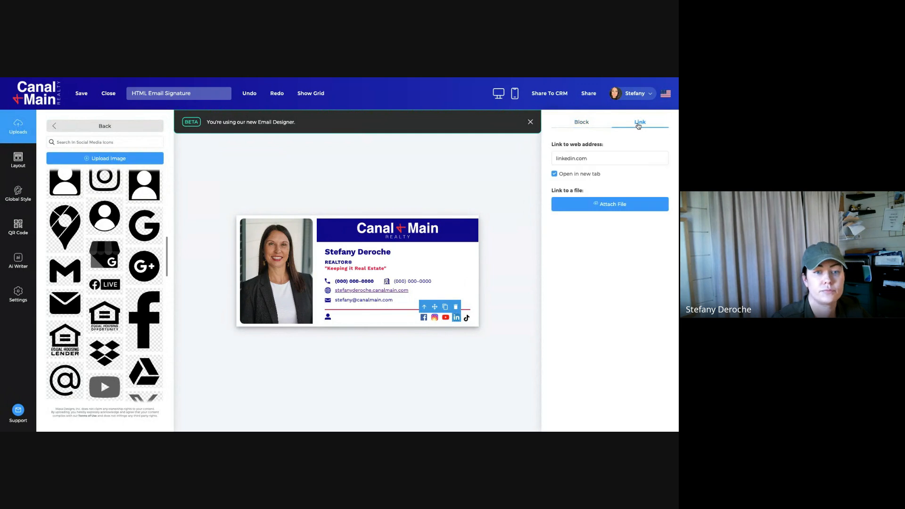
{"action": "left_click", "coordinate": [608, 158]}
{"action": "key", "text": "ctrl+a"}
{"action": "key", "text": "BackSpace"}
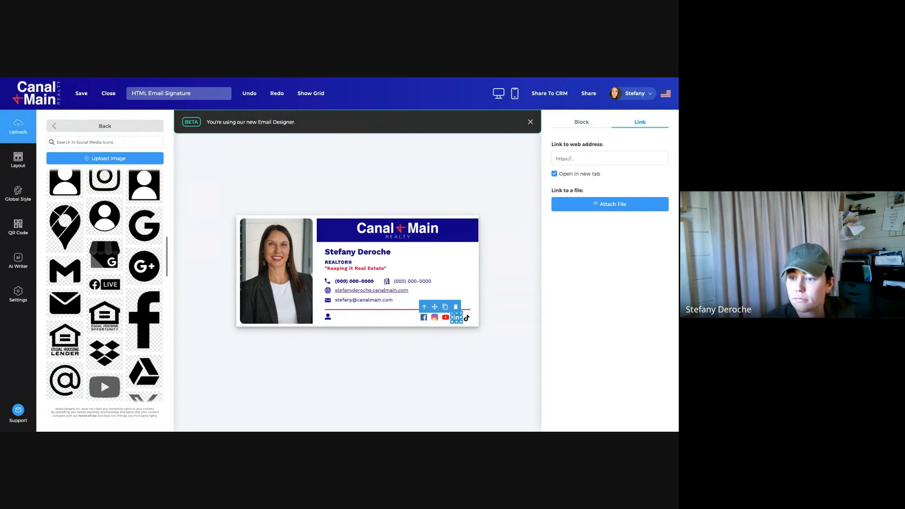
Step: Switch to LinkedIn, open the agent's own profile and copy its web address
{"action": "left_click", "coordinate": [206, 76]}
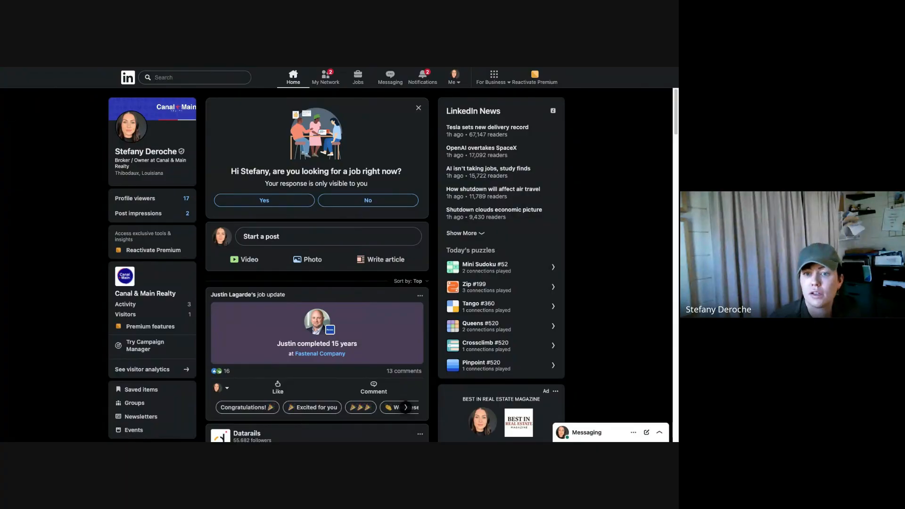
{"action": "left_click", "coordinate": [403, 69]}
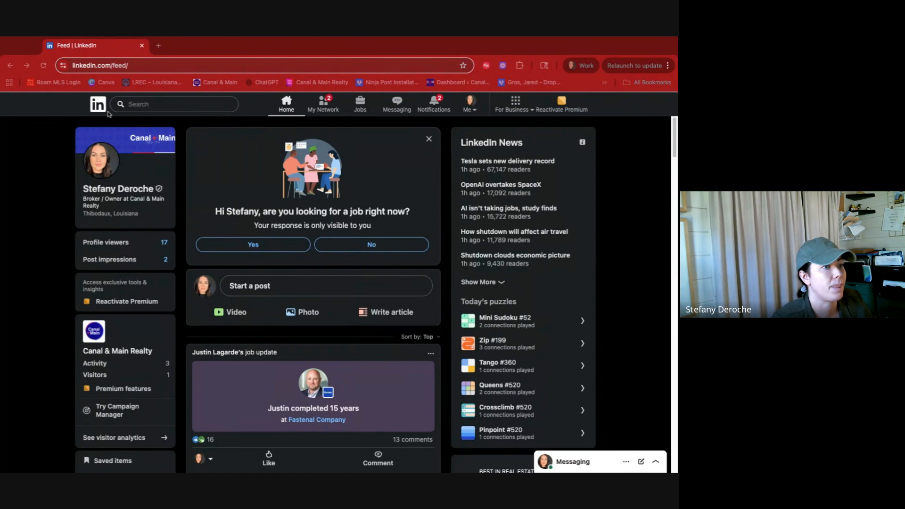
{"action": "left_click", "coordinate": [289, 109]}
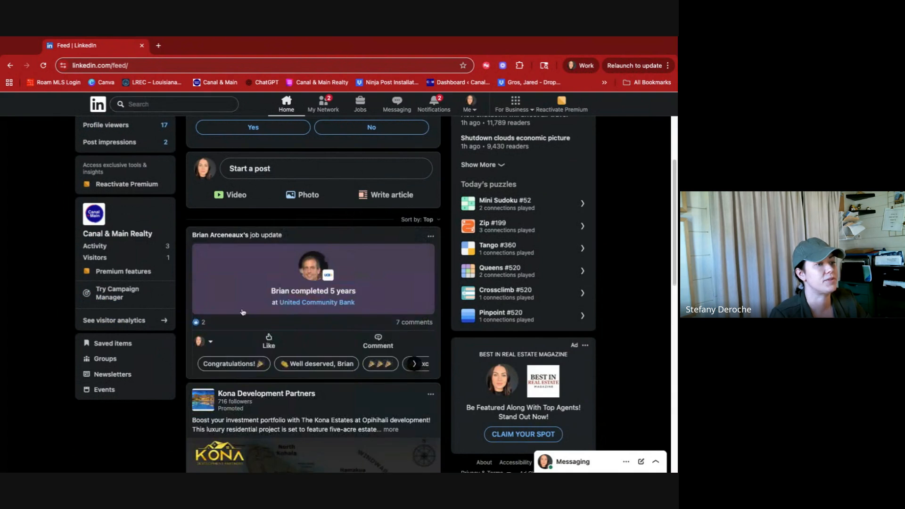
{"action": "scroll", "coordinate": [103, 140], "scroll_direction": "up", "scroll_amount": 3}
{"action": "left_click", "coordinate": [98, 107]}
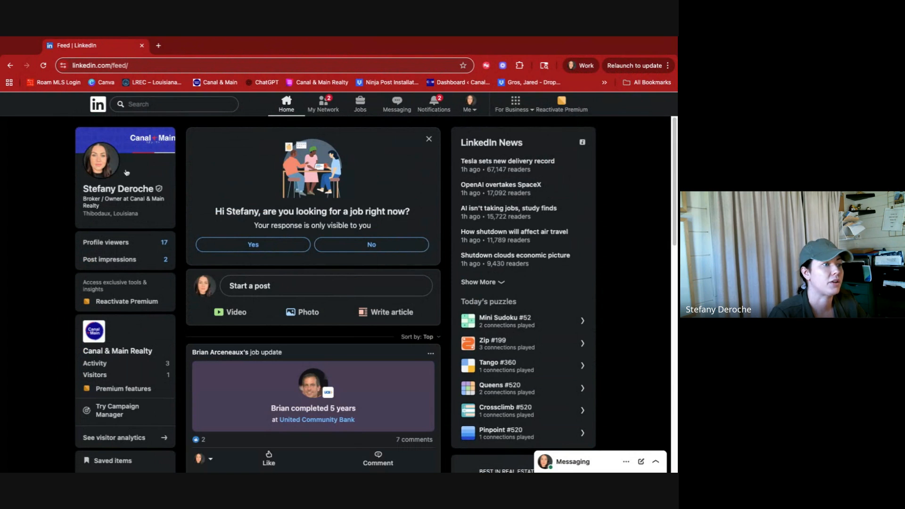
{"action": "left_click", "coordinate": [474, 108]}
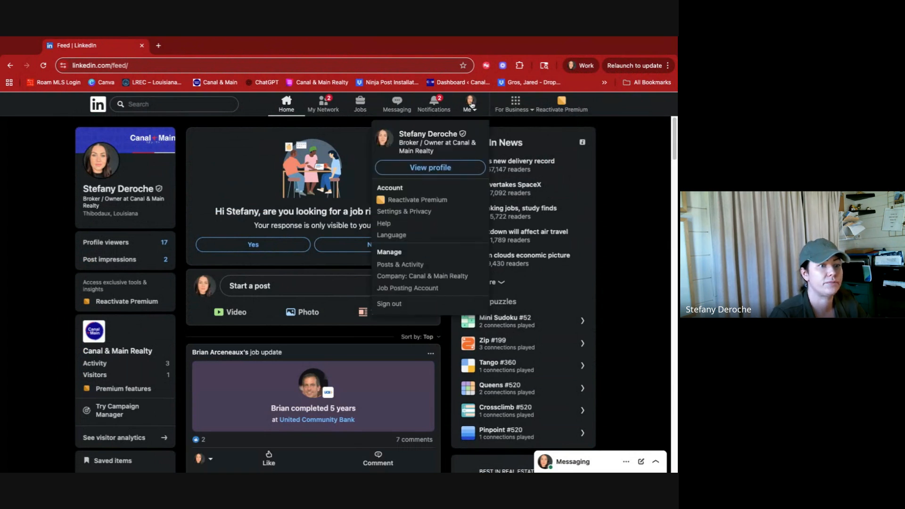
{"action": "left_click", "coordinate": [443, 169]}
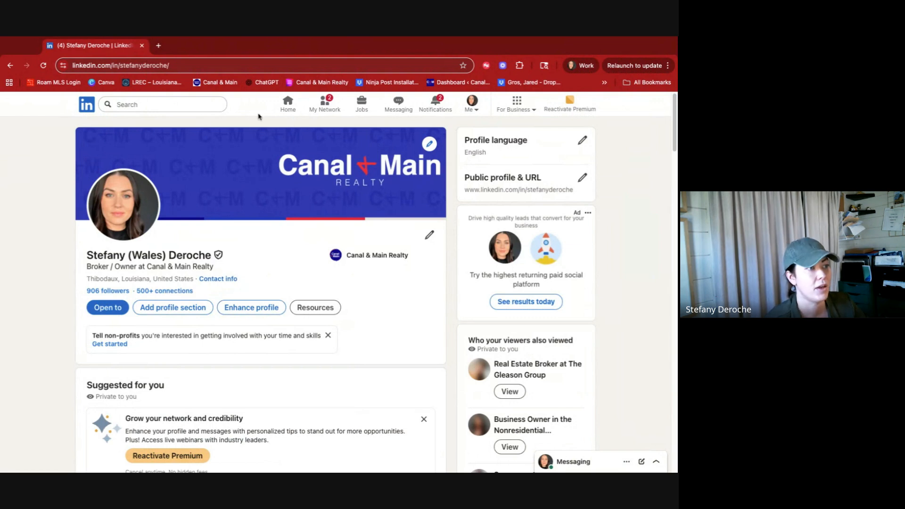
{"action": "left_click", "coordinate": [208, 66]}
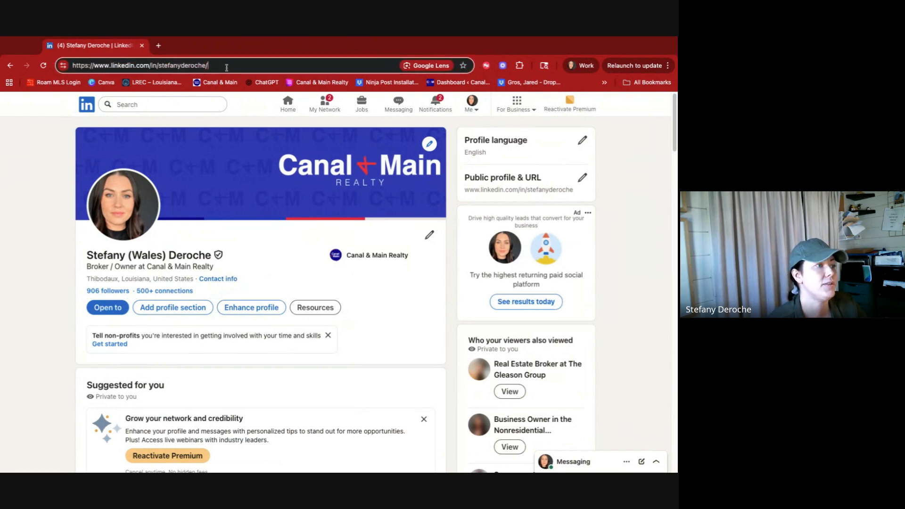
{"action": "left_click_drag", "start_coordinate": [226, 68], "coordinate": [78, 69]}
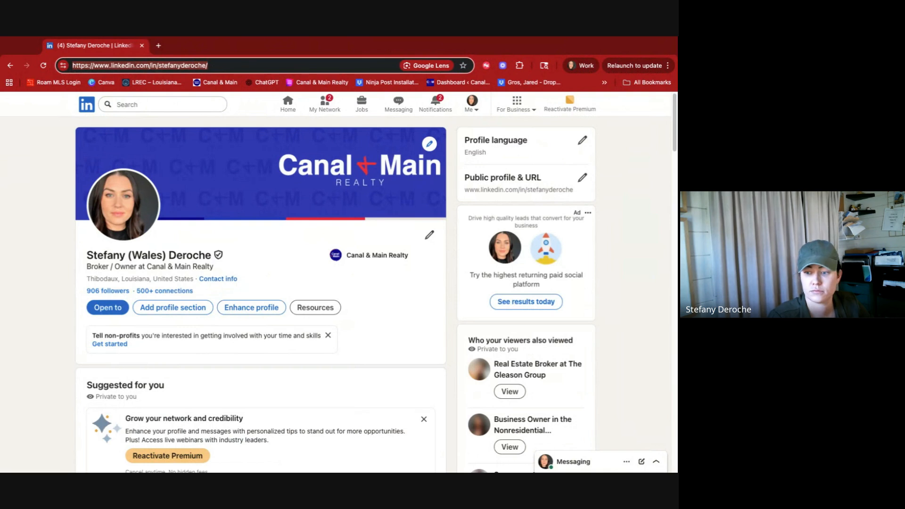
Step: Return to MainDesign, link the LinkedIn icon to the agent's profile address and open the TikTok icon's link settings
{"action": "key", "text": "super+Tab"}
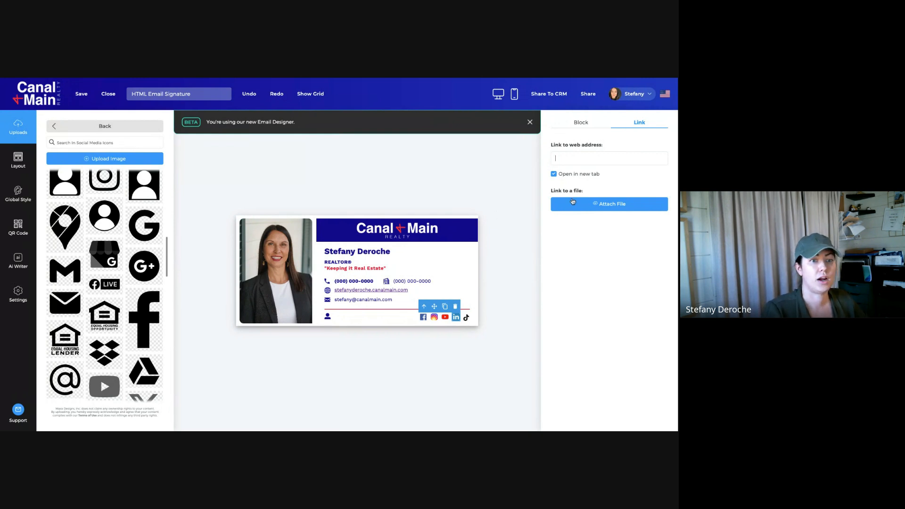
{"action": "type", "text": "https://www.linkedin.com/in/stefanyderoche/"}
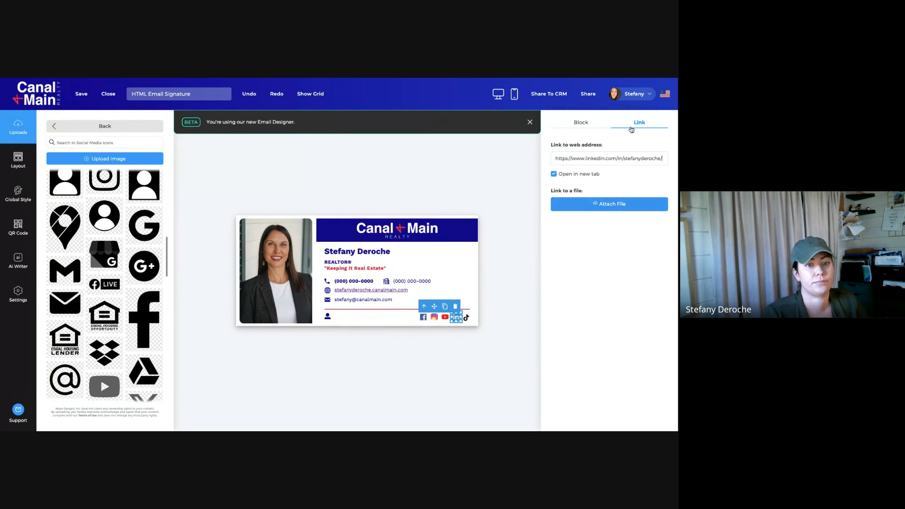
{"action": "left_click", "coordinate": [467, 316]}
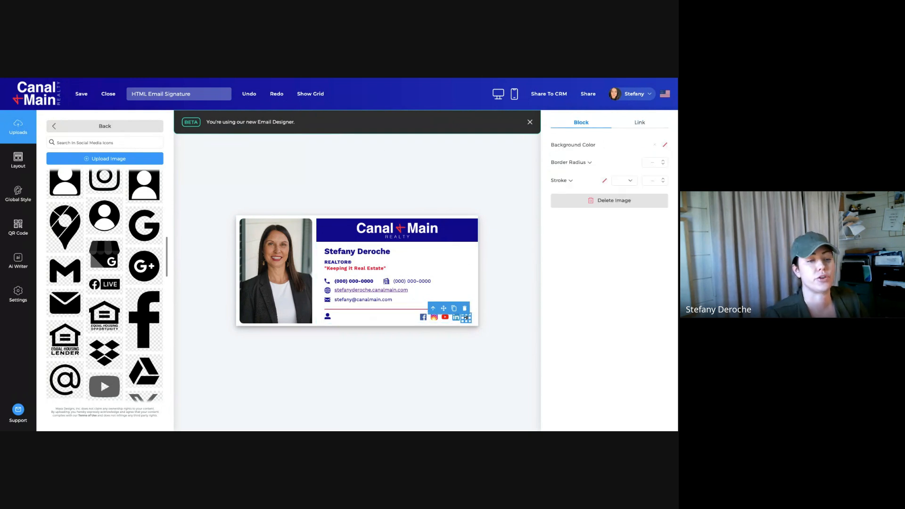
{"action": "left_click", "coordinate": [631, 121]}
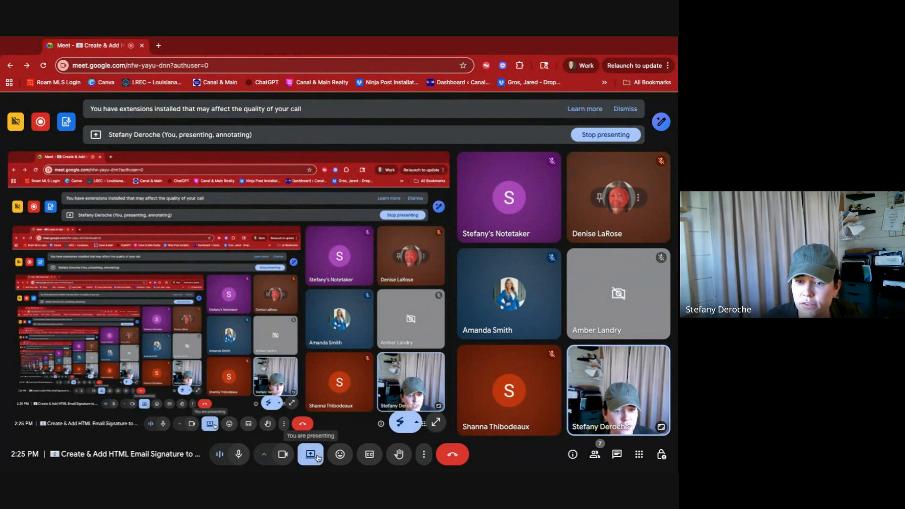
Step: Switch to TikTok, find the canalmain profile by searching users for "canal main" and copy its profile address
{"action": "left_click", "coordinate": [307, 451]}
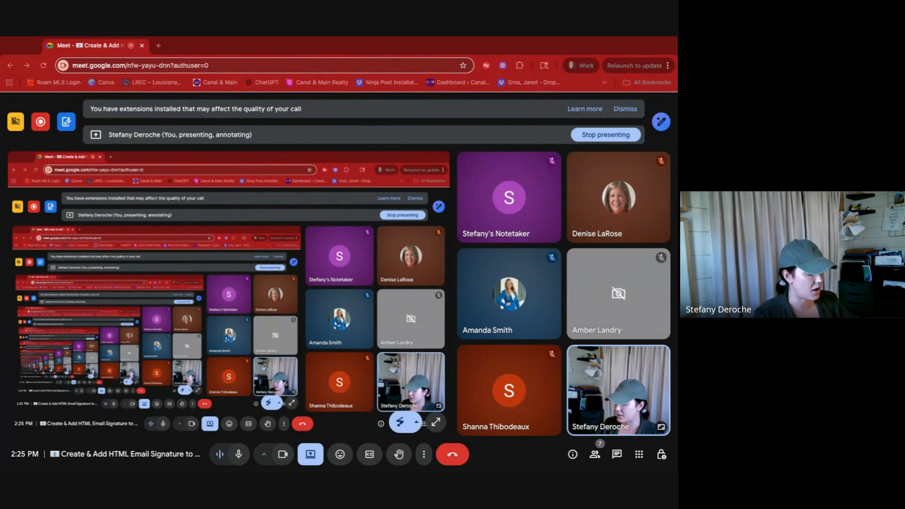
{"action": "left_click", "coordinate": [310, 454]}
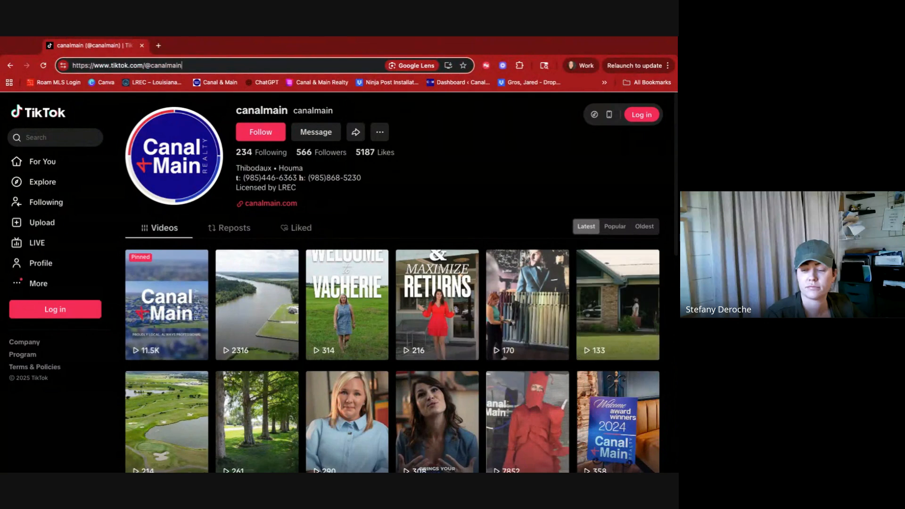
{"action": "left_click", "coordinate": [54, 115]}
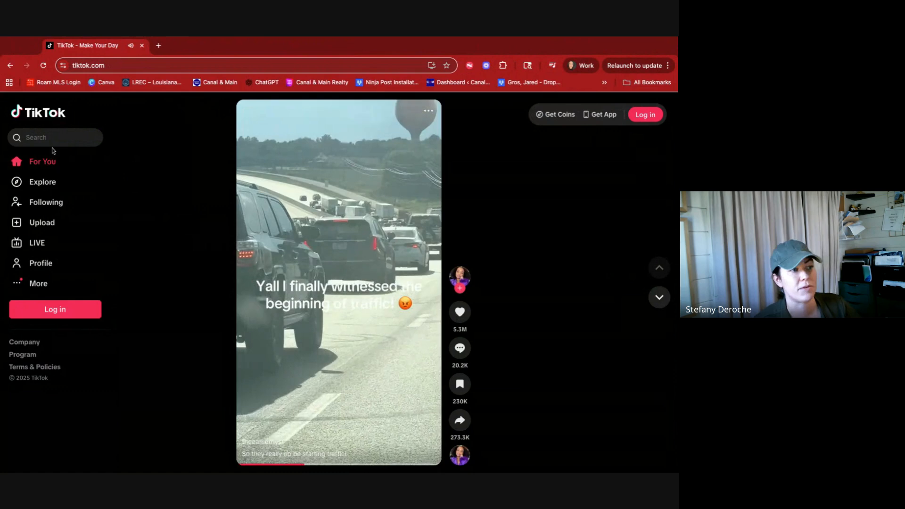
{"action": "left_click", "coordinate": [61, 135]}
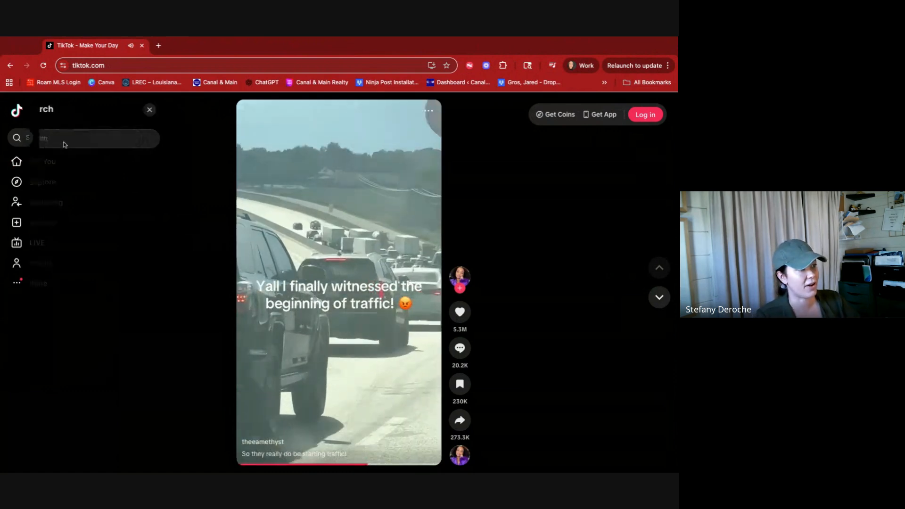
{"action": "type", "text": "canal main"}
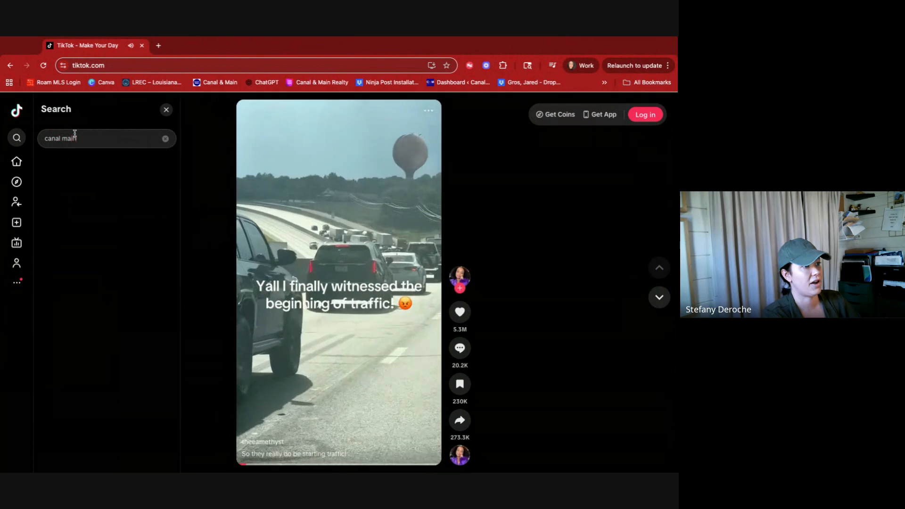
{"action": "key", "text": "Return"}
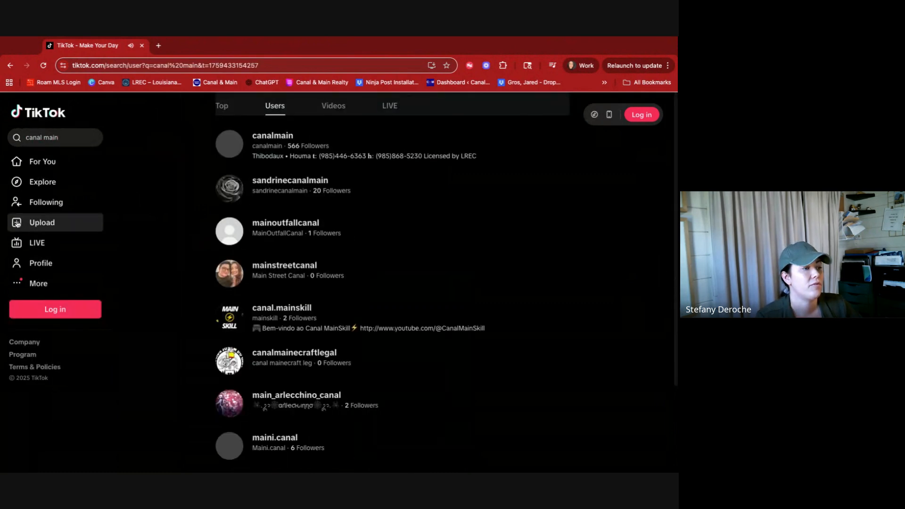
{"action": "left_click", "coordinate": [239, 147]}
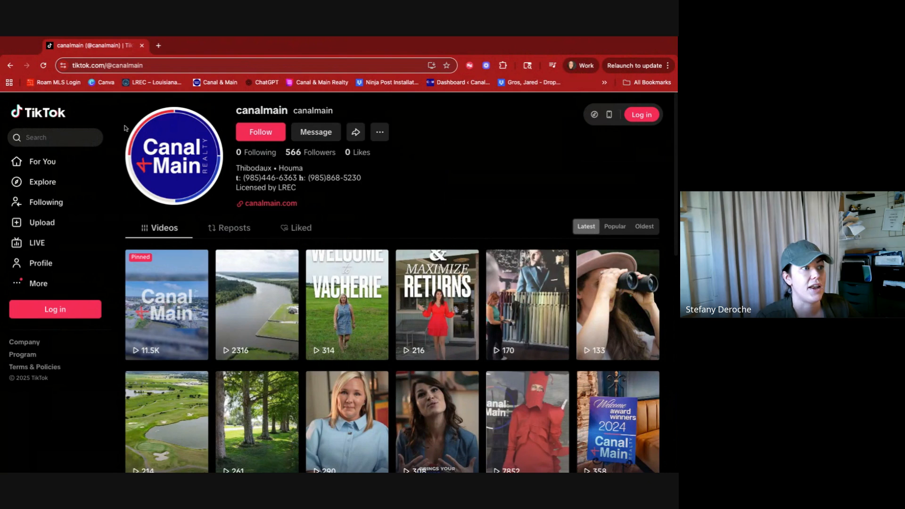
{"action": "left_click", "coordinate": [162, 65]}
{"action": "left_click", "coordinate": [163, 64]}
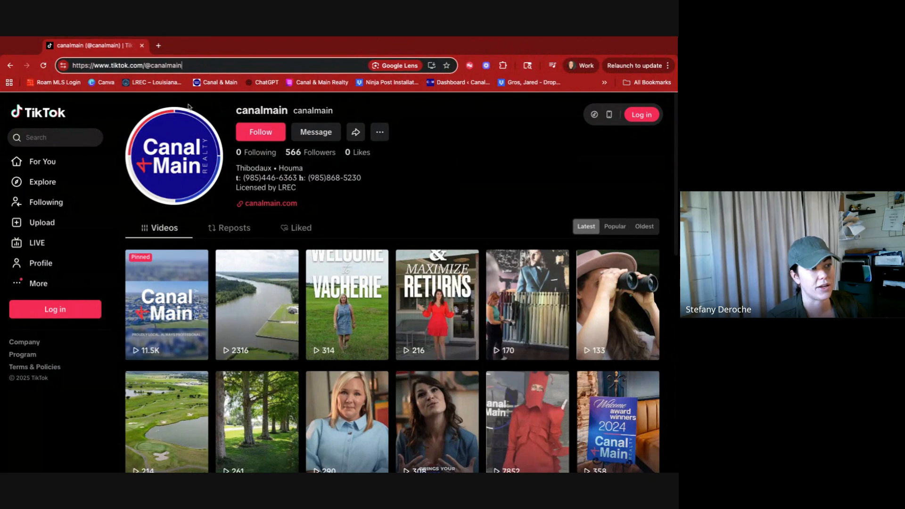
{"action": "left_click", "coordinate": [80, 60]}
{"action": "key", "text": "ctrl+c"}
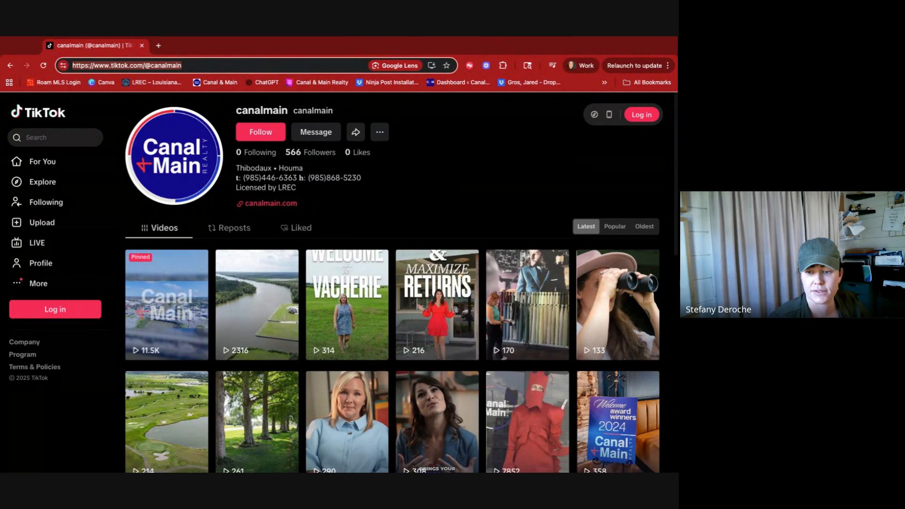
{"action": "key", "text": "super+Tab"}
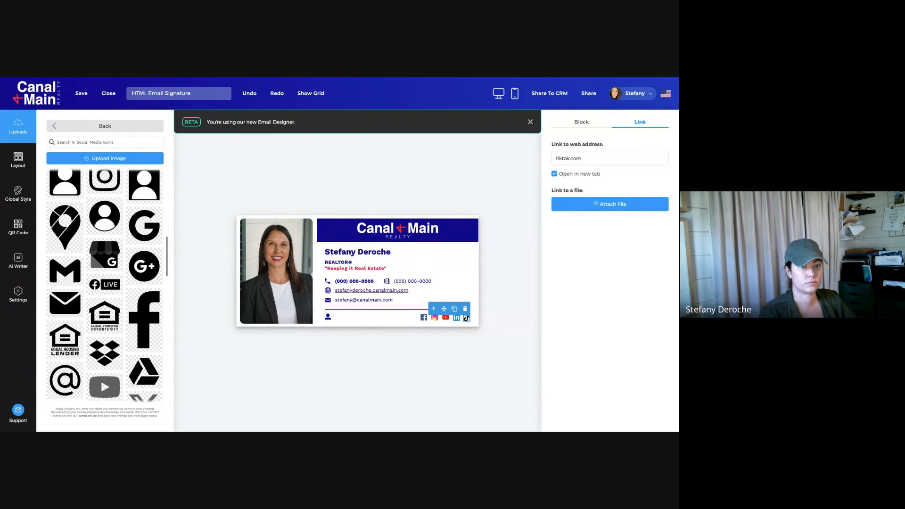
{"action": "left_click_drag", "start_coordinate": [582, 158], "coordinate": [561, 158]}
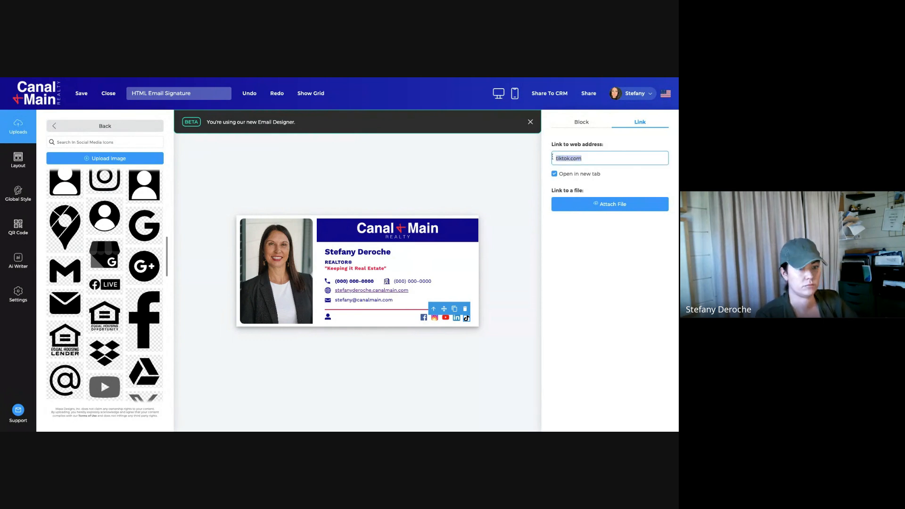
{"action": "key", "text": "ctrl+v"}
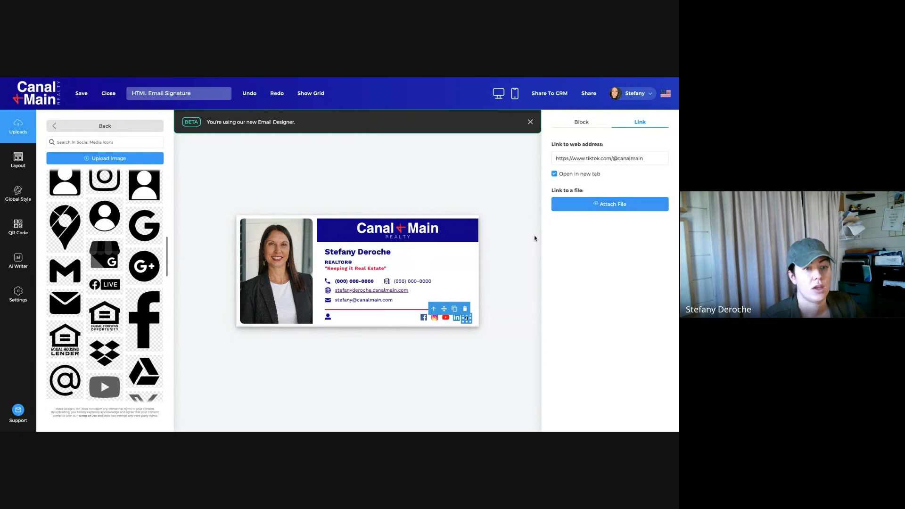
{"action": "left_click", "coordinate": [535, 240]}
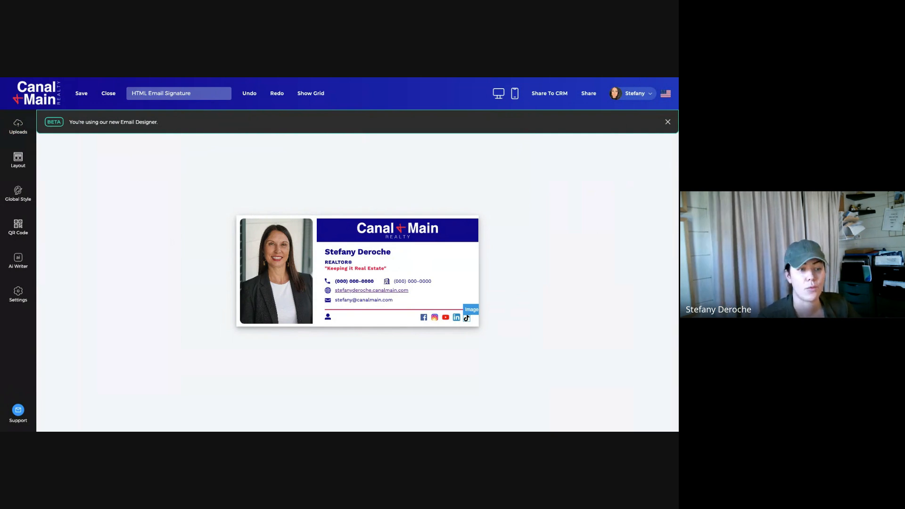
Step: Check the web address saved in the TikTok icon's link settings, leaving the icon deselected
{"action": "left_click", "coordinate": [466, 319]}
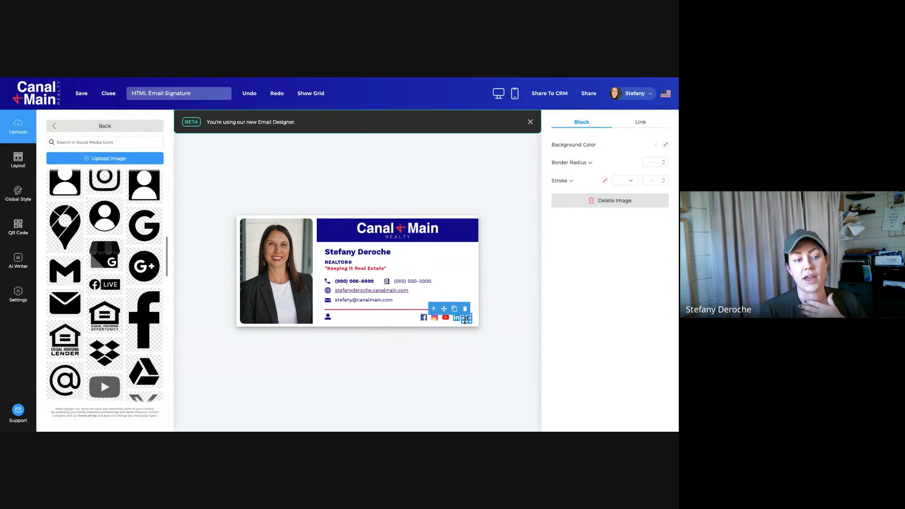
{"action": "left_click", "coordinate": [627, 123]}
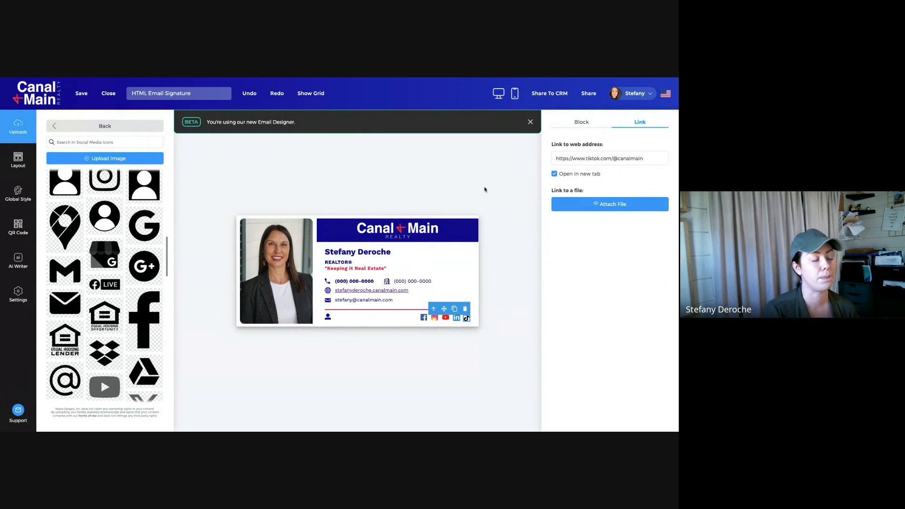
{"action": "left_click", "coordinate": [327, 380]}
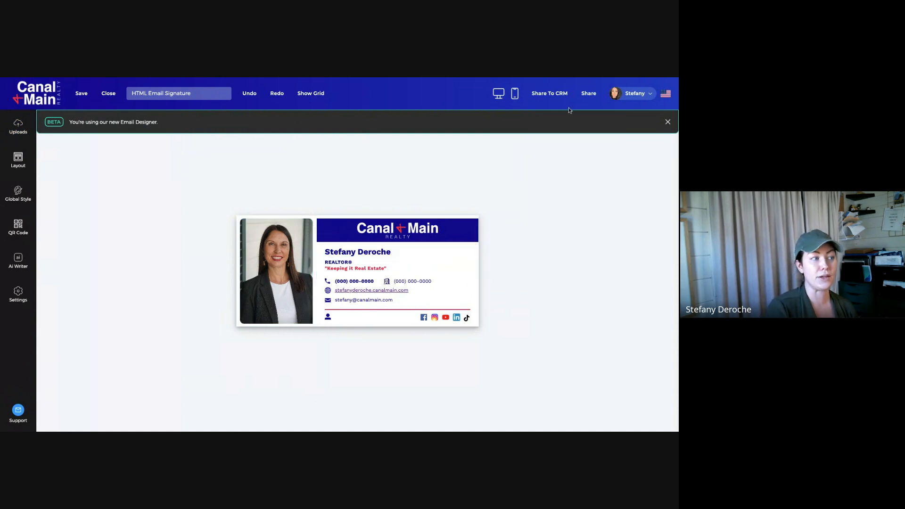
Step: Open the signature's HTML code from the design's sharing options and copy the code
{"action": "left_click", "coordinate": [590, 95]}
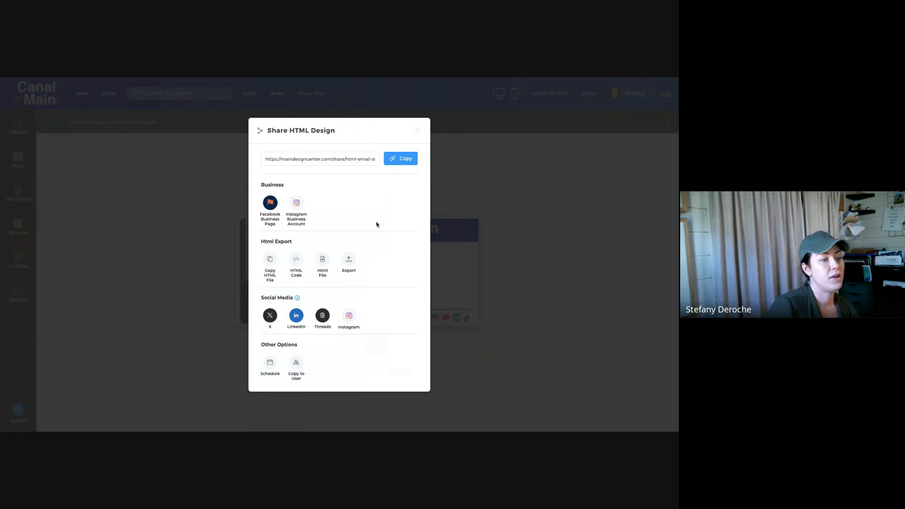
{"action": "left_click", "coordinate": [297, 262]}
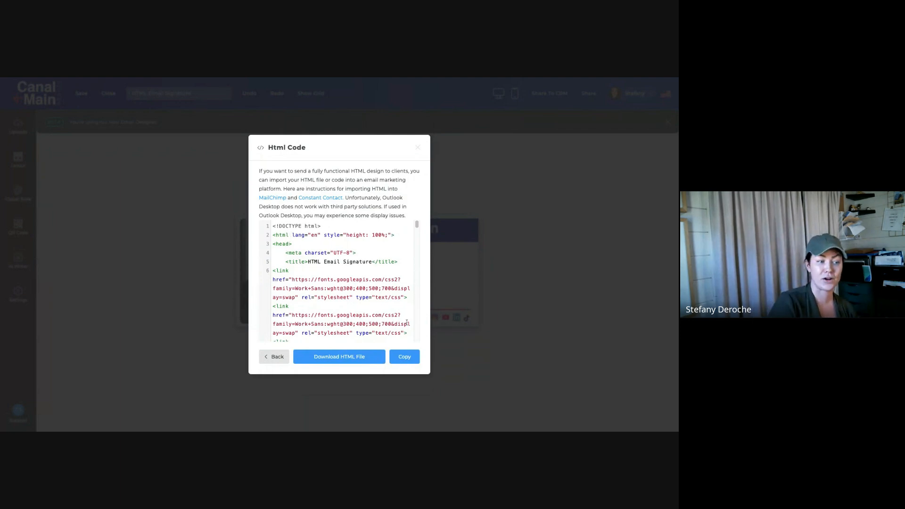
{"action": "left_click", "coordinate": [413, 358]}
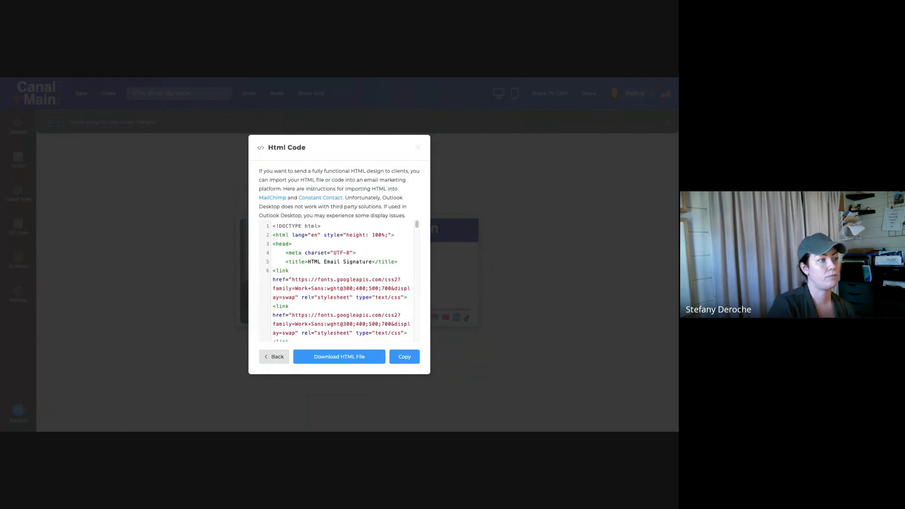
{"action": "left_click", "coordinate": [404, 358]}
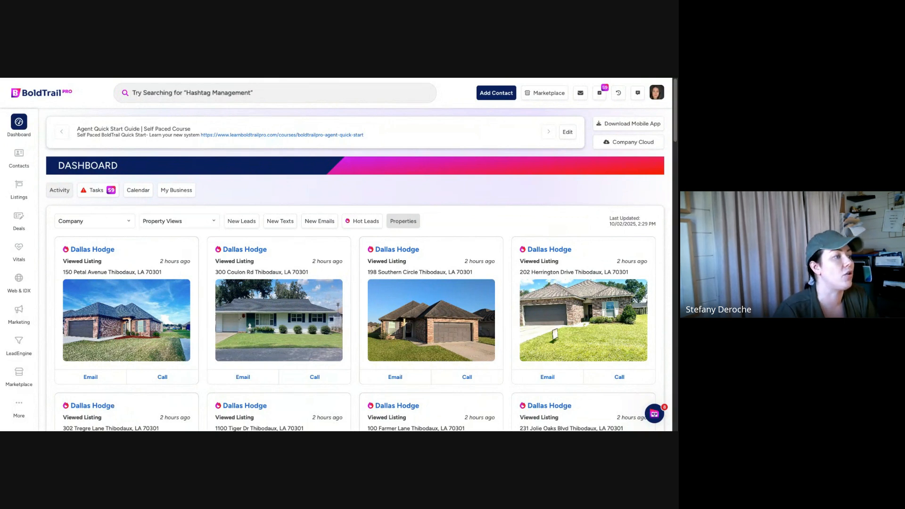
Step: Open your own agent profile for editing and go to its Signature section
{"action": "left_click", "coordinate": [657, 94]}
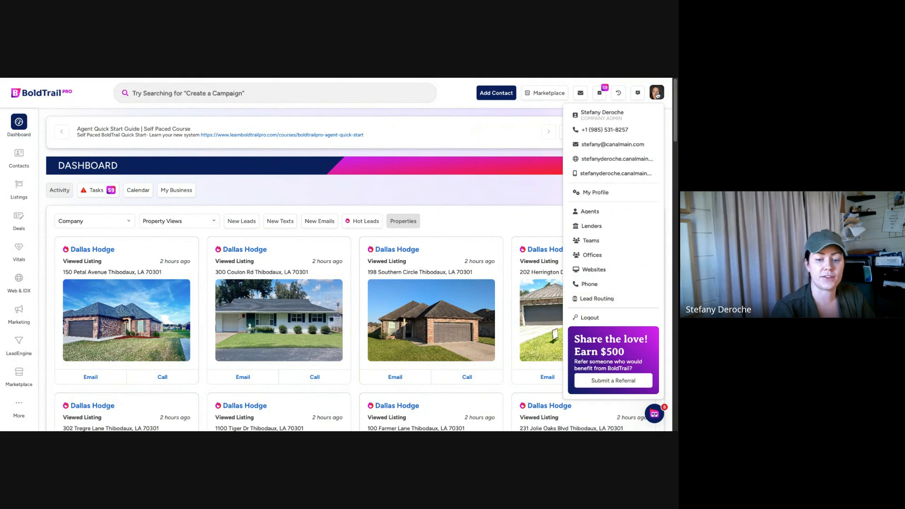
{"action": "left_click", "coordinate": [599, 197]}
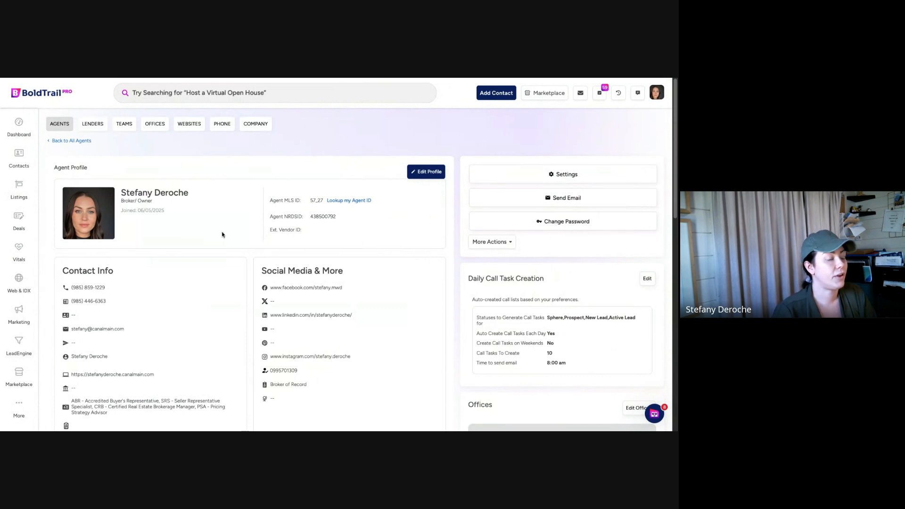
{"action": "left_click", "coordinate": [423, 173]}
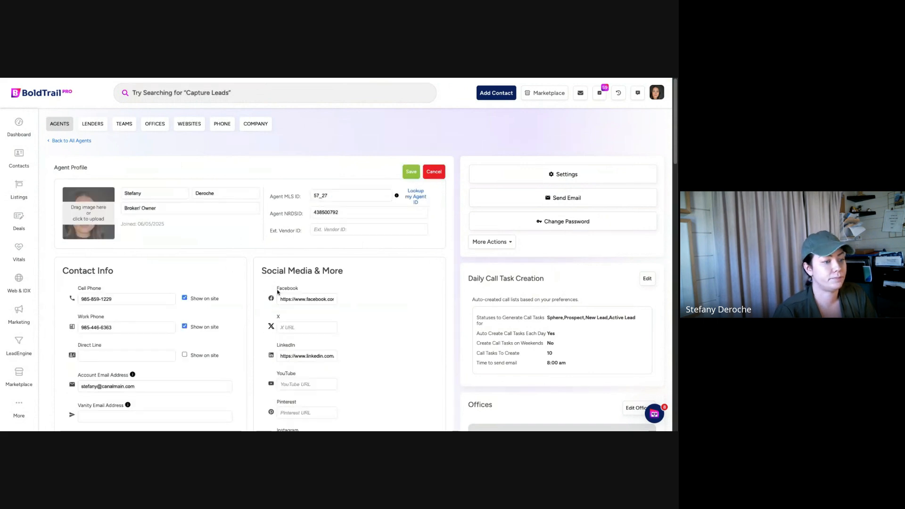
{"action": "scroll", "coordinate": [283, 290], "scroll_direction": "down", "scroll_amount": 2}
{"action": "scroll", "coordinate": [289, 282], "scroll_direction": "down", "scroll_amount": 4}
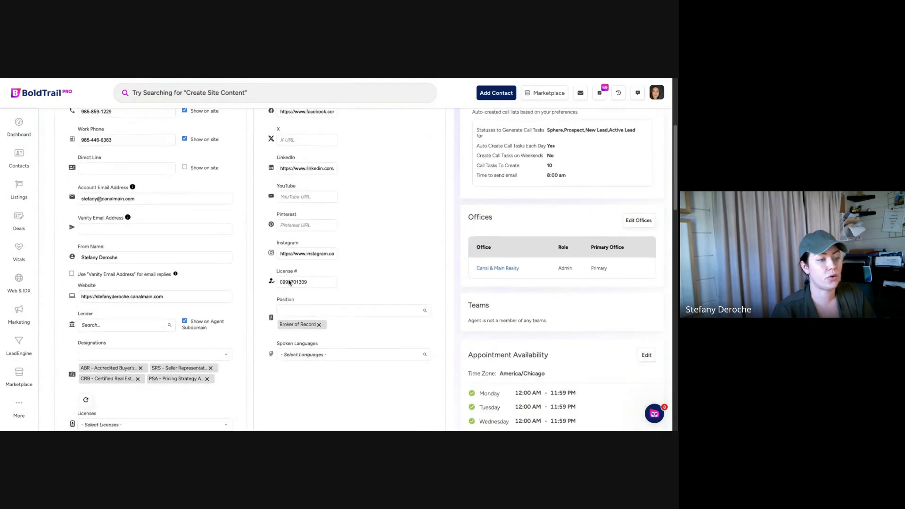
{"action": "scroll", "coordinate": [289, 283], "scroll_direction": "down", "scroll_amount": 6}
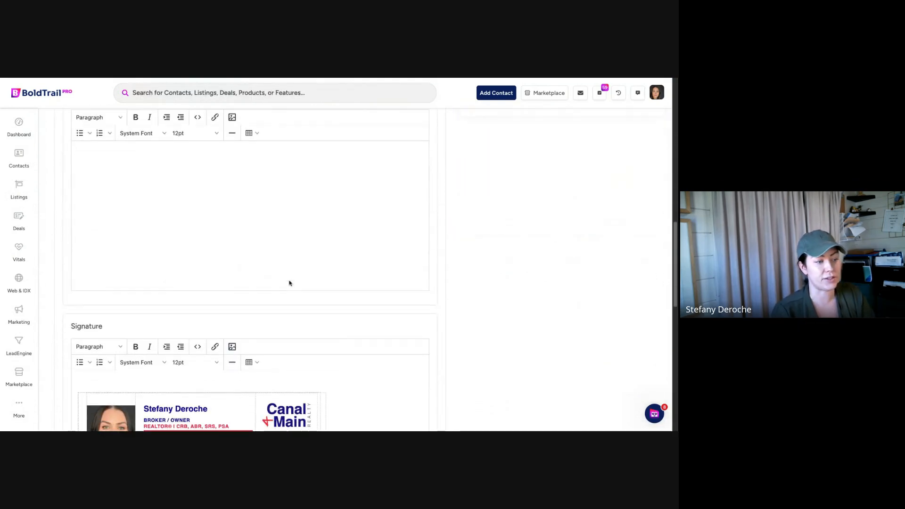
{"action": "scroll", "coordinate": [289, 283], "scroll_direction": "down", "scroll_amount": 2}
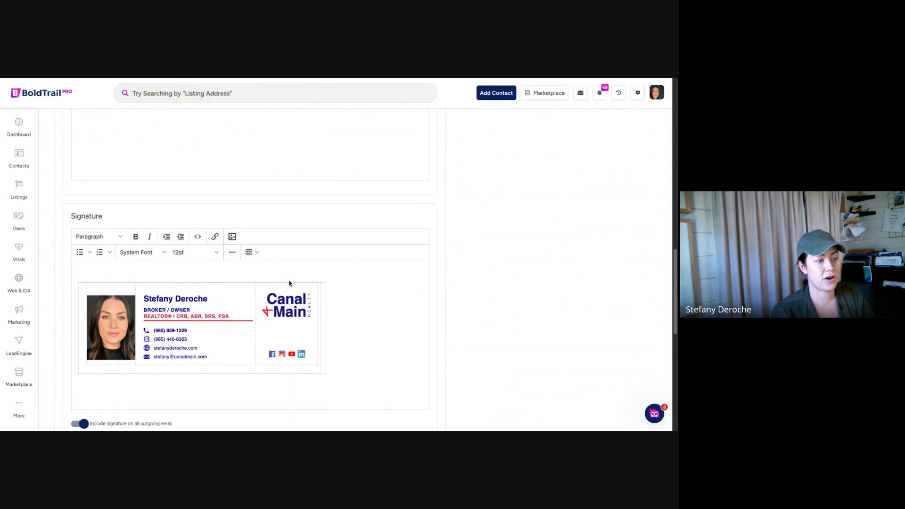
Step: Delete the existing email signature, clear all leftover markup from its source code and save the empty code
{"action": "key", "text": "ctrl+a"}
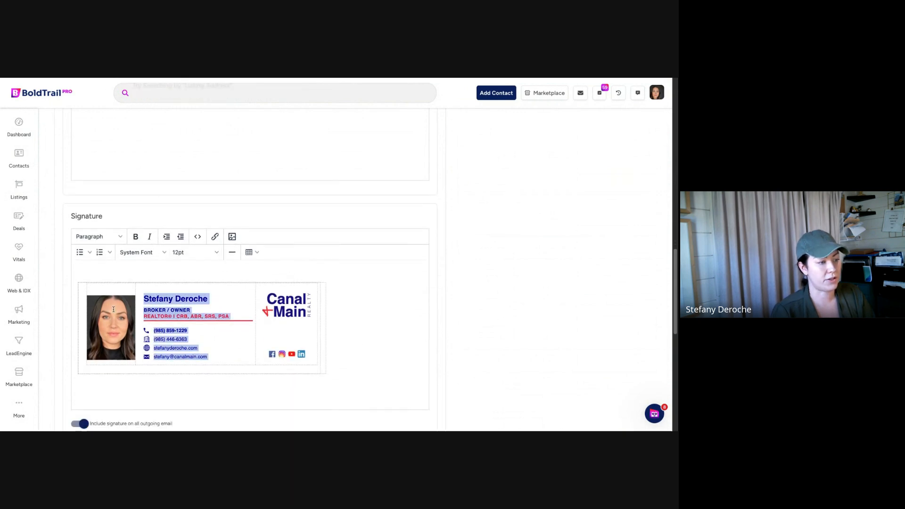
{"action": "key", "text": "Delete"}
{"action": "left_click", "coordinate": [338, 313]}
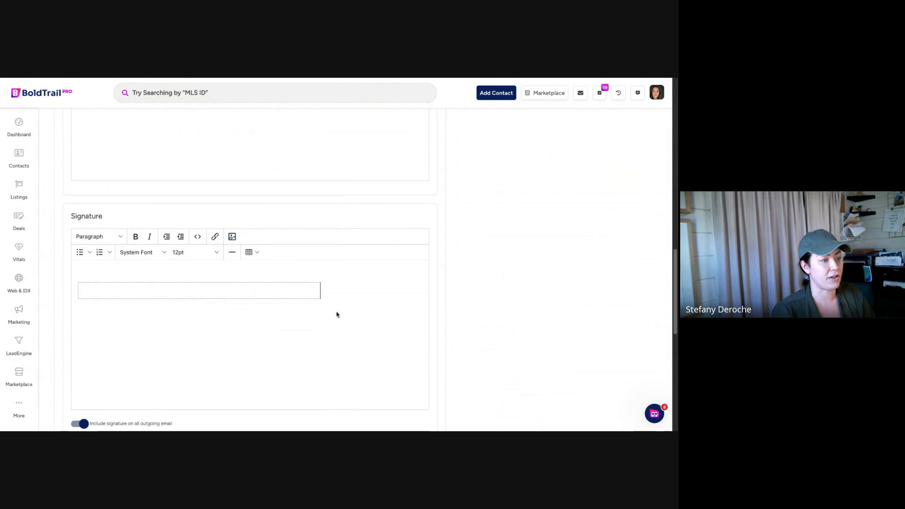
{"action": "left_click", "coordinate": [198, 237]}
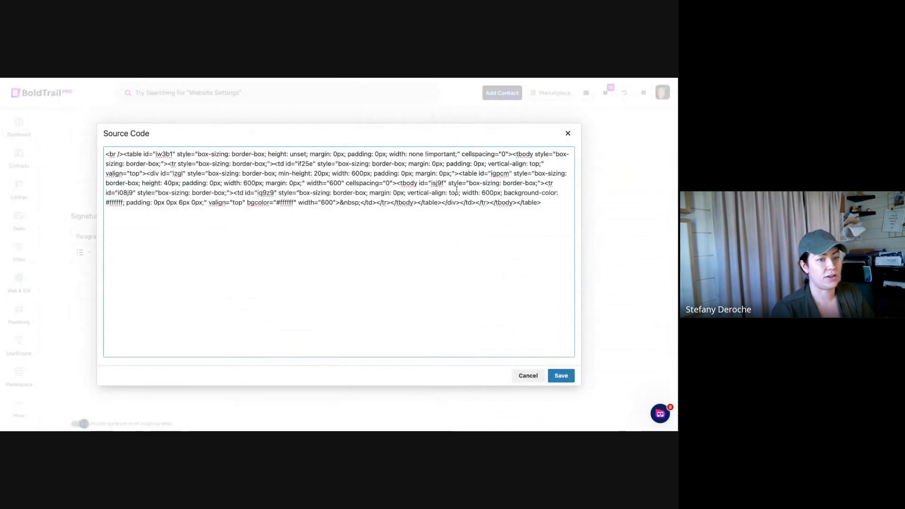
{"action": "key", "text": "ctrl+a"}
{"action": "key", "text": "Delete"}
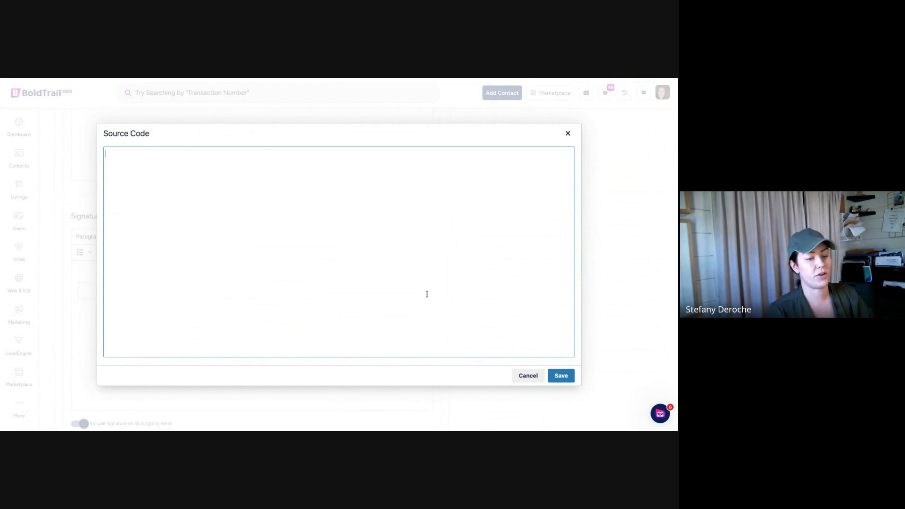
{"action": "left_click", "coordinate": [561, 375]}
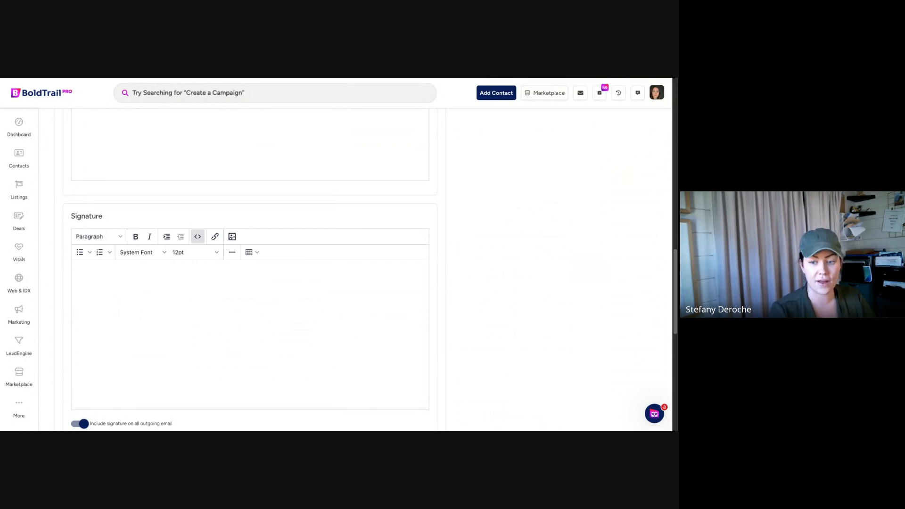
Step: Paste the copied HTML signature code into the Signature field's source code and save it
{"action": "left_click", "coordinate": [197, 236]}
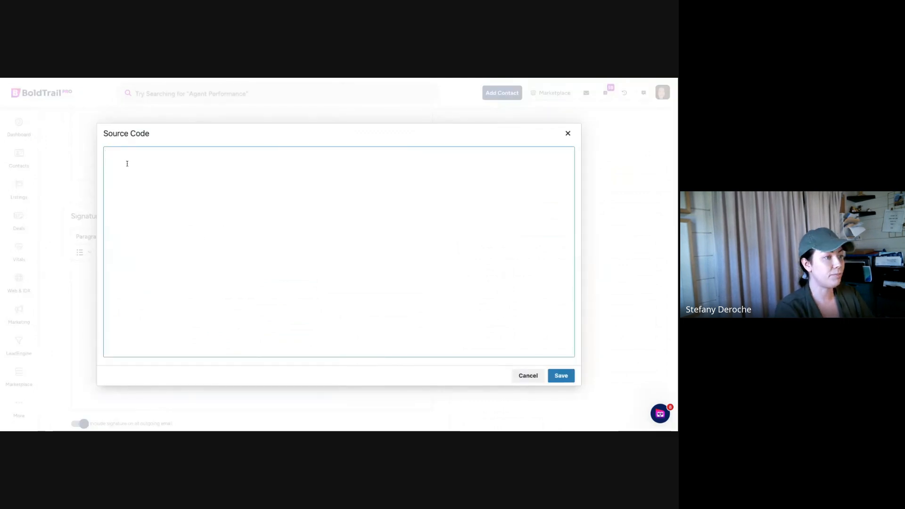
{"action": "key", "text": "ctrl+v"}
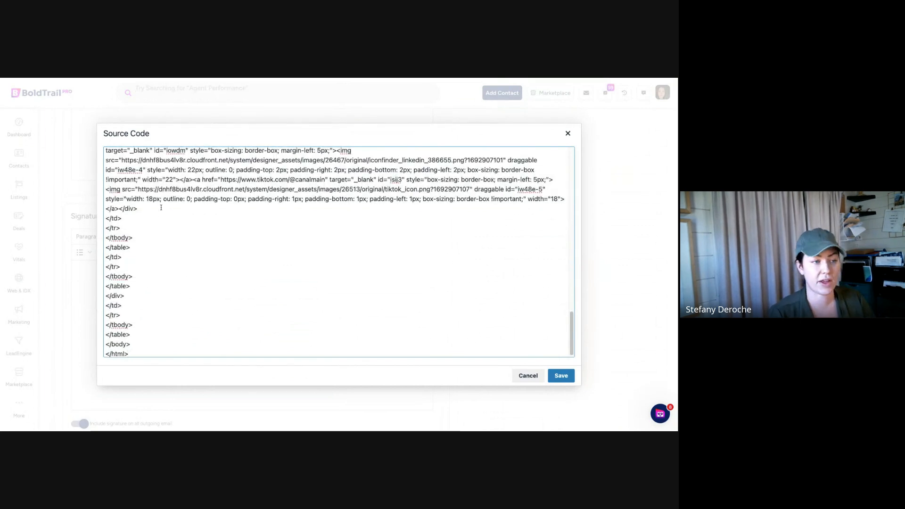
{"action": "scroll", "coordinate": [163, 202], "scroll_direction": "up", "scroll_amount": 15}
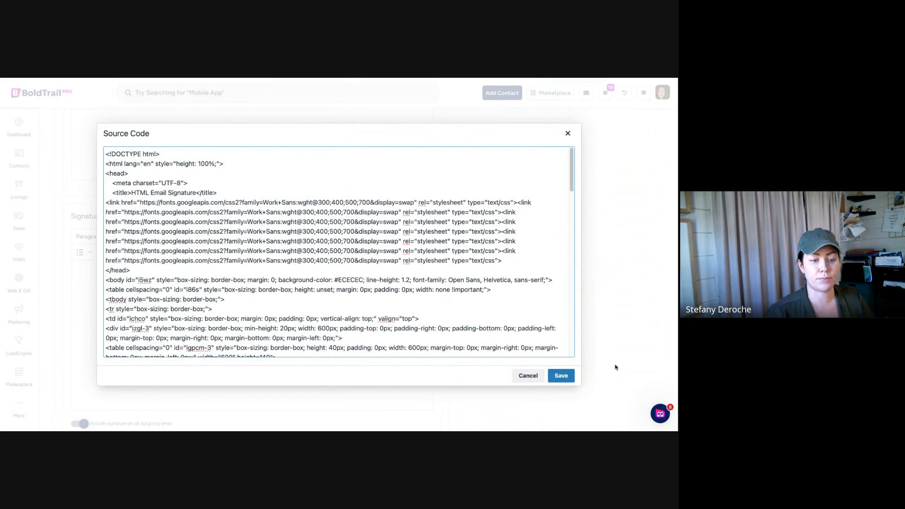
{"action": "left_click", "coordinate": [561, 376]}
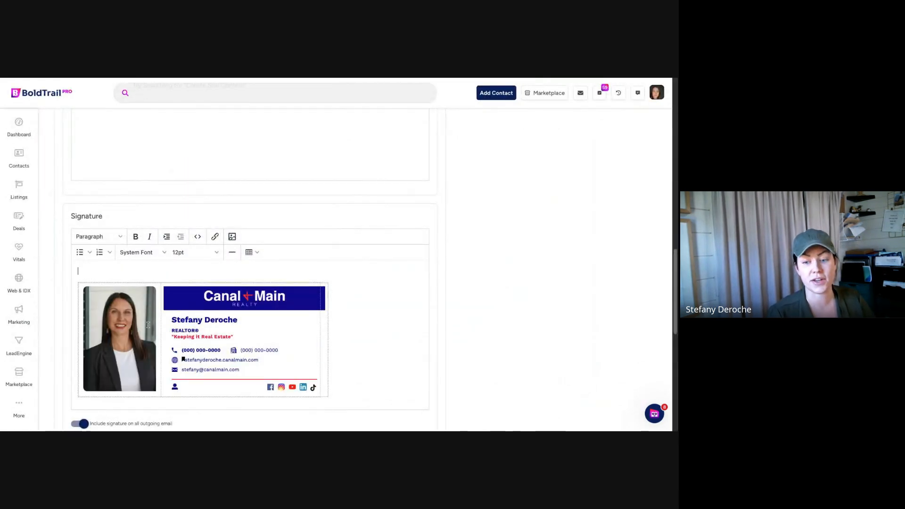
{"action": "scroll", "coordinate": [122, 288], "scroll_direction": "down", "scroll_amount": 1}
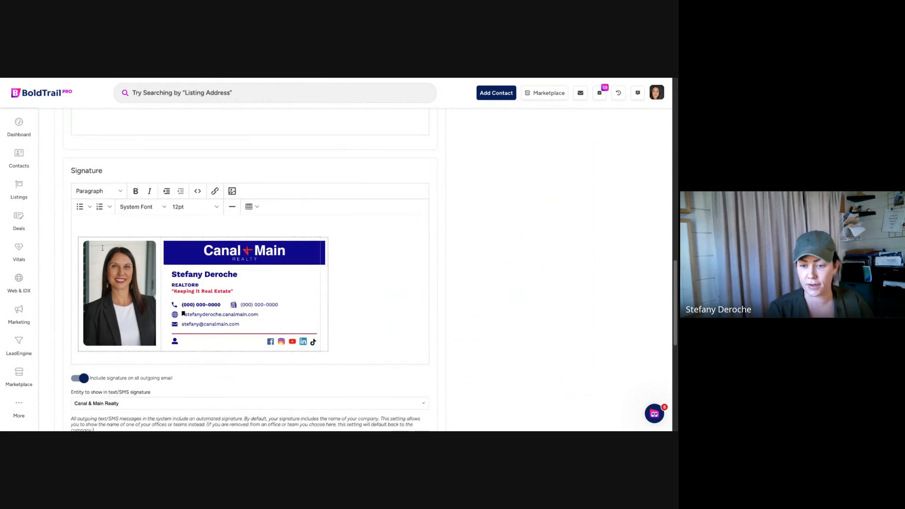
Step: Save the edited agent profile and review the new signature on the profile page
{"action": "scroll", "coordinate": [260, 309], "scroll_direction": "up", "scroll_amount": 10}
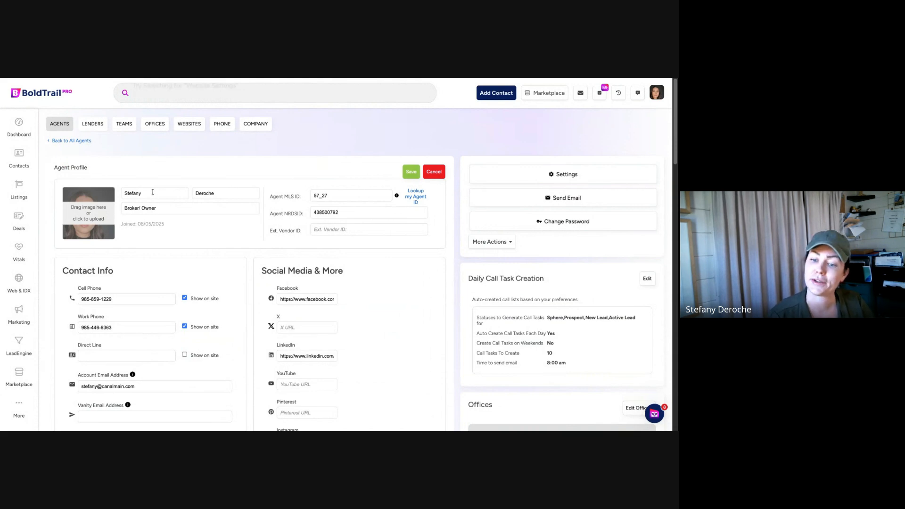
{"action": "key", "text": "Return"}
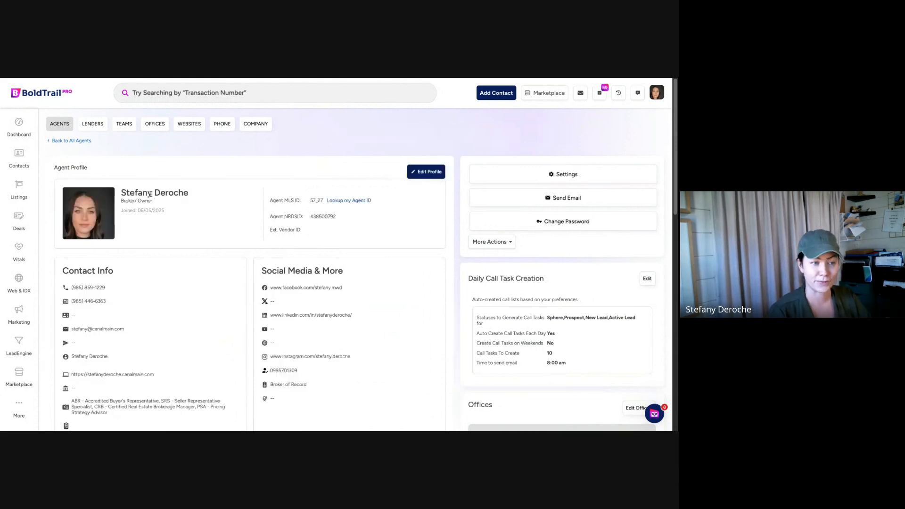
{"action": "scroll", "coordinate": [125, 289], "scroll_direction": "down", "scroll_amount": 8}
{"action": "scroll", "coordinate": [125, 289], "scroll_direction": "down", "scroll_amount": 6}
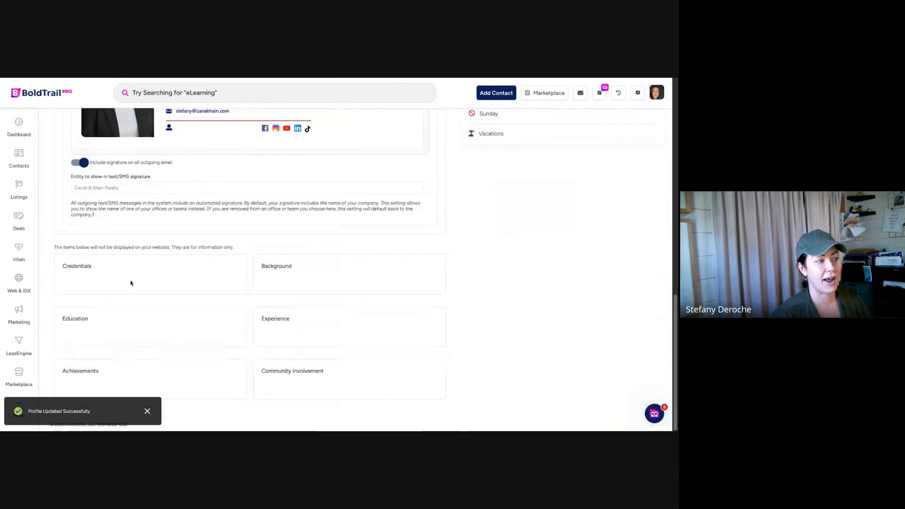
{"action": "scroll", "coordinate": [140, 262], "scroll_direction": "up", "scroll_amount": 6}
{"action": "scroll", "coordinate": [141, 263], "scroll_direction": "down", "scroll_amount": 1}
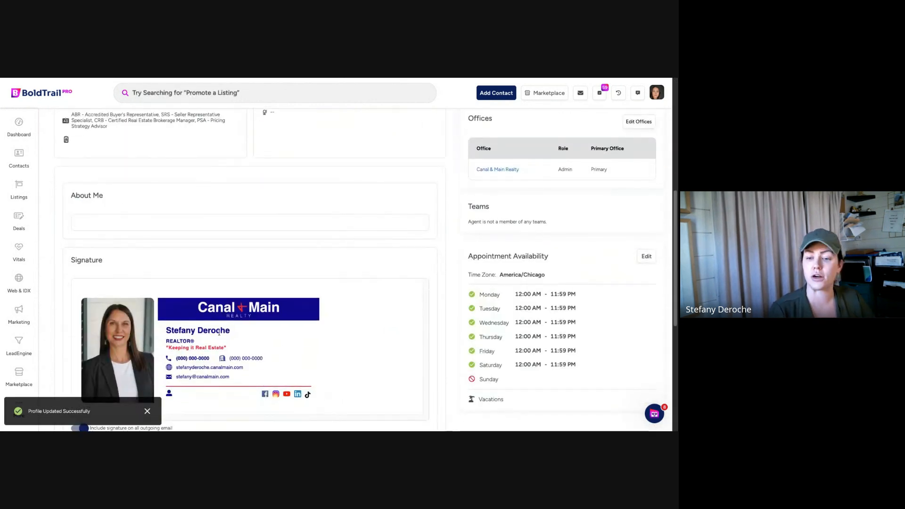